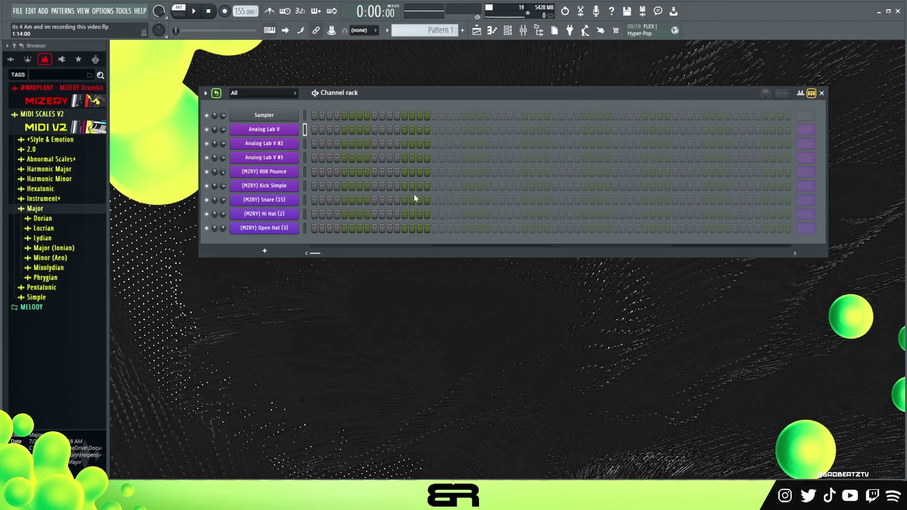
Step: Load the C# Minor (Aeolian) scale MIDI onto the first channel and name it 'C# Minor'
left_click(51, 258)
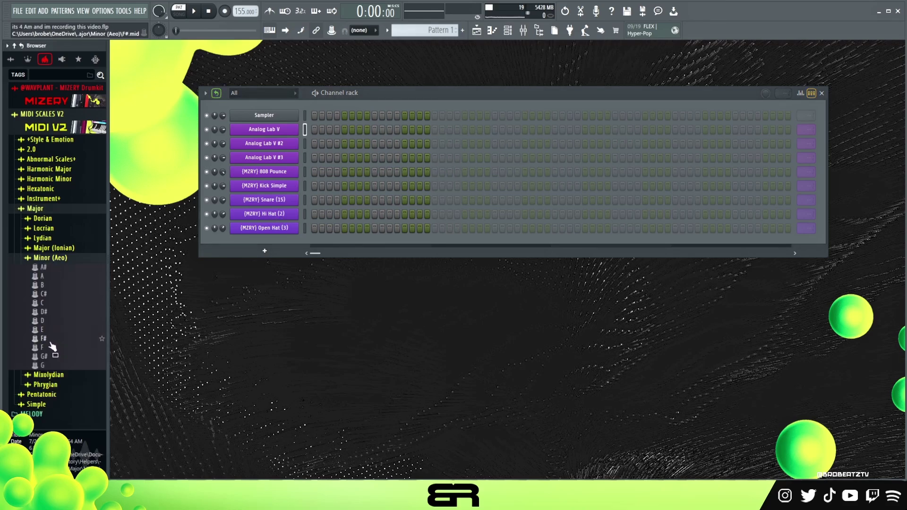
left_click_drag(45, 294, 274, 117)
right_click(274, 117)
left_click(346, 137)
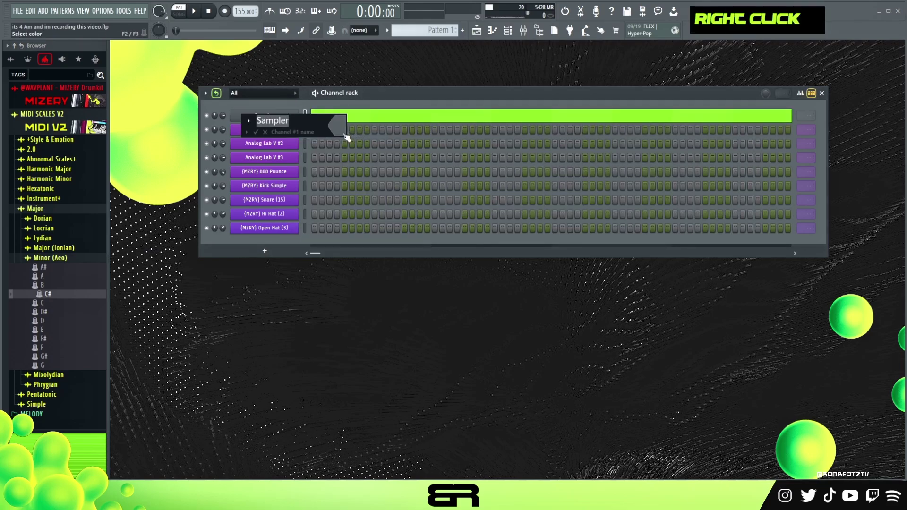
type("C# Minor")
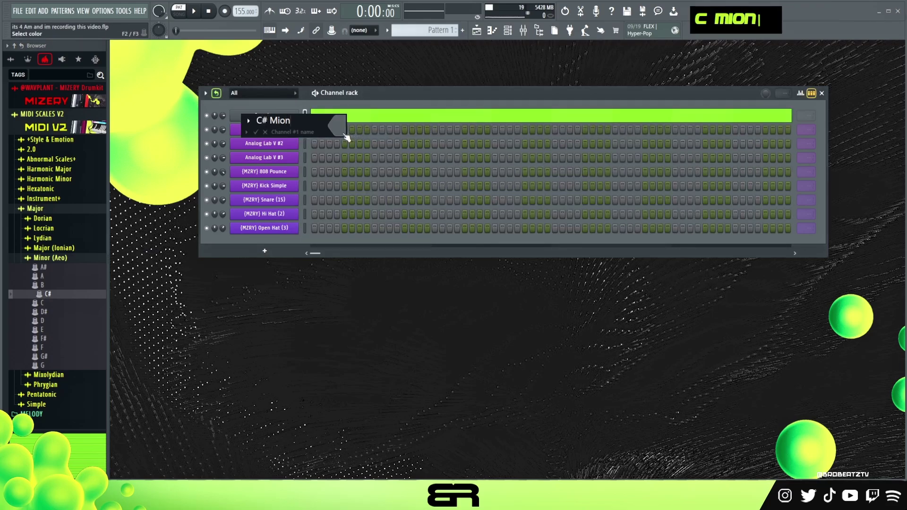
key("Return")
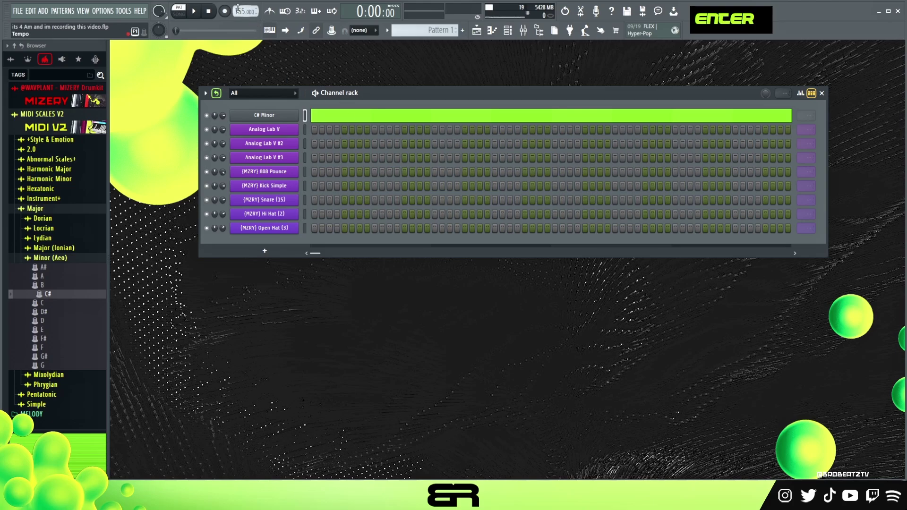
Step: Set the tempo to 156 BPM and collapse the scale MIDI folder tree
scroll(239, 10, "down", 3)
scroll(239, 11, "up", 2)
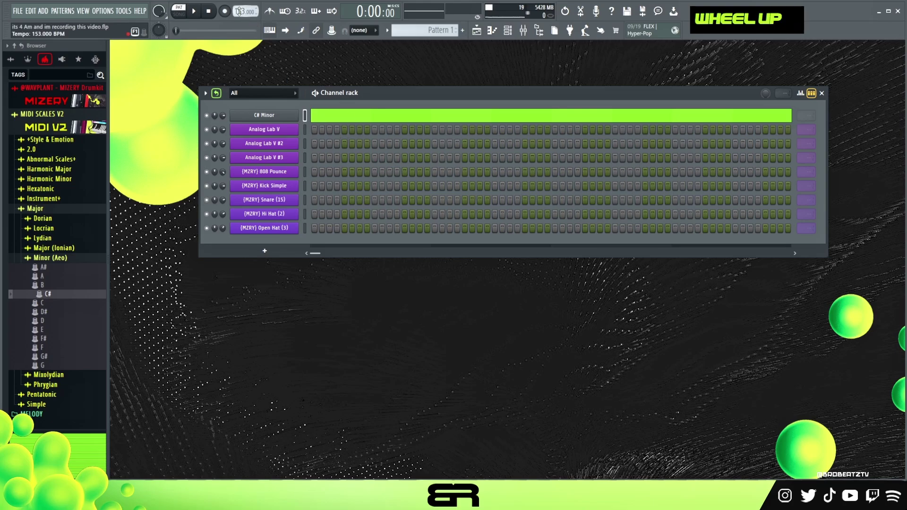
left_click(65, 129)
Step: Audition the Bonkerz bells preset from the KING X HEARTZ bank in Analog Lab V
left_click(288, 131)
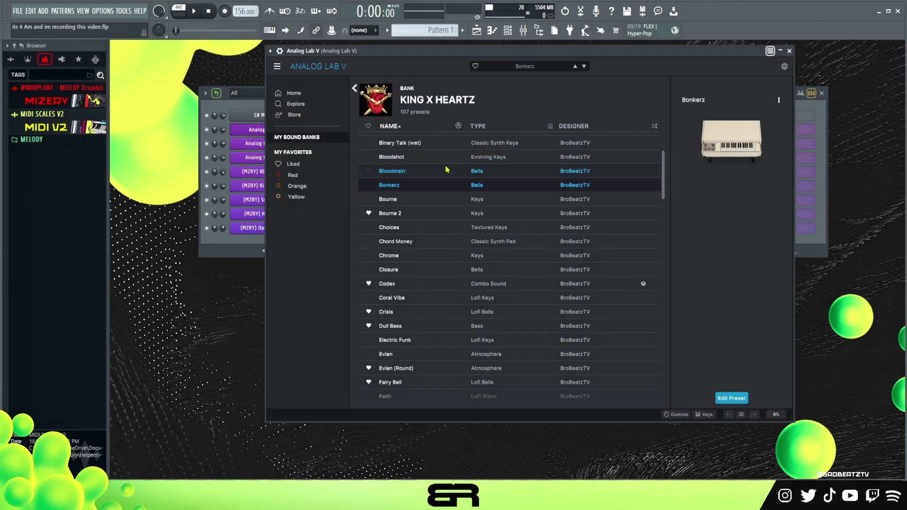
key("g")
key("r")
key("g")
key("h")
key("r")
key("h")
key("e")
key("h")
key("r")
key("e")
key("h")
key("r")
key("e")
key("h")
key("r")
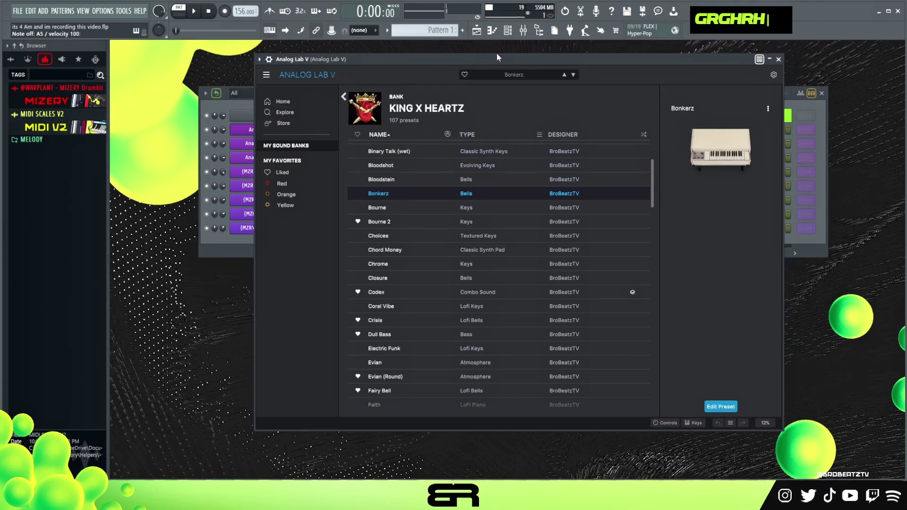
key("e")
key("r")
key("h")
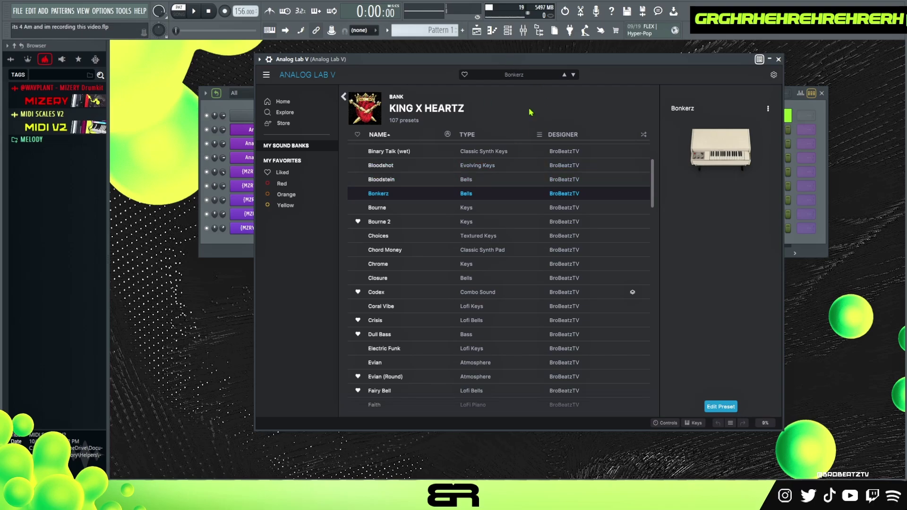
left_click(251, 107)
right_click(296, 128)
Step: Stretch a C#5 note to a full bar in the Analog Lab V piano roll, trying stacked notes
left_click(349, 129)
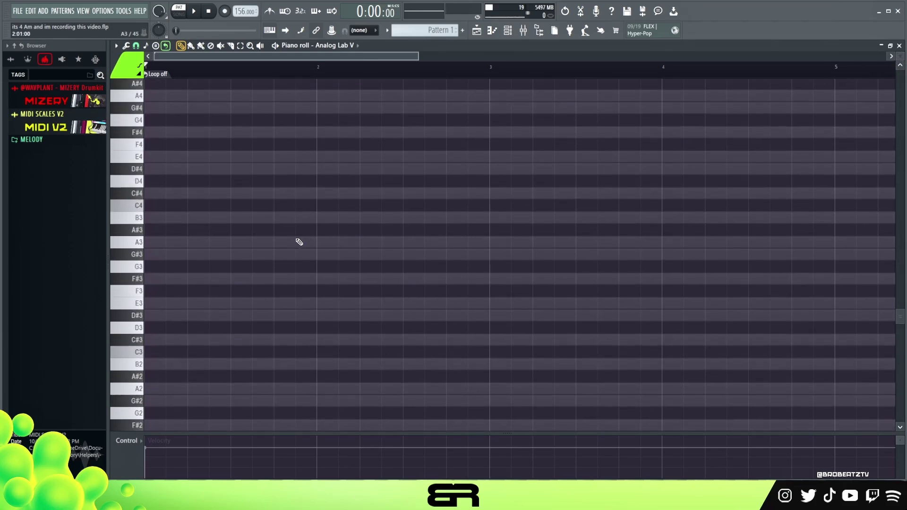
scroll(257, 279, "up", 10)
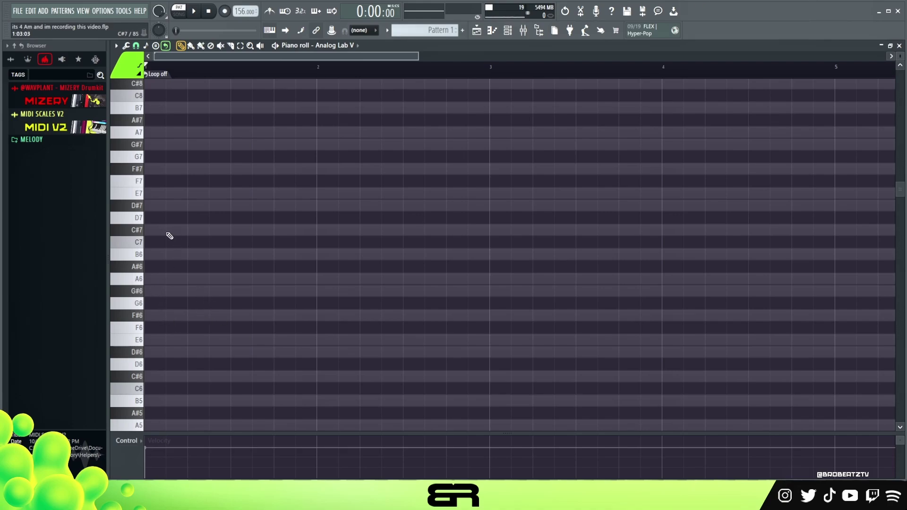
scroll(162, 342, "down", 1)
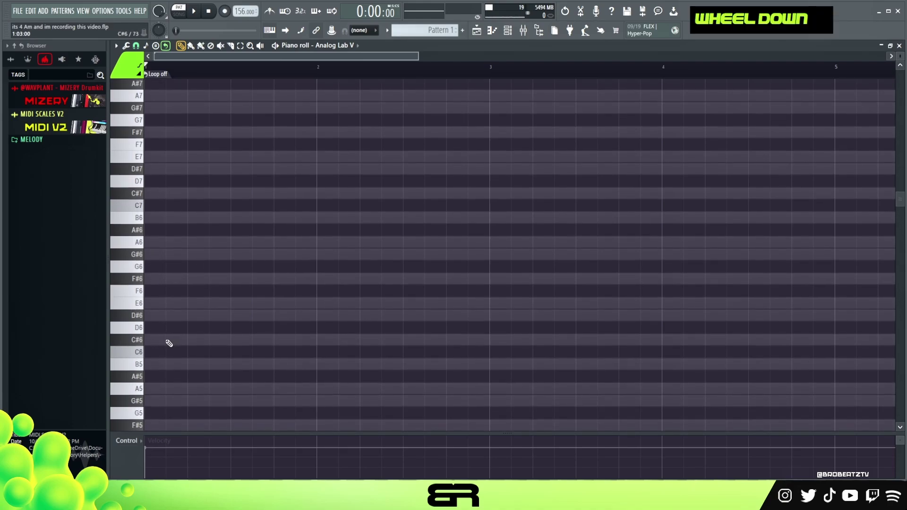
scroll(166, 341, "down", 4)
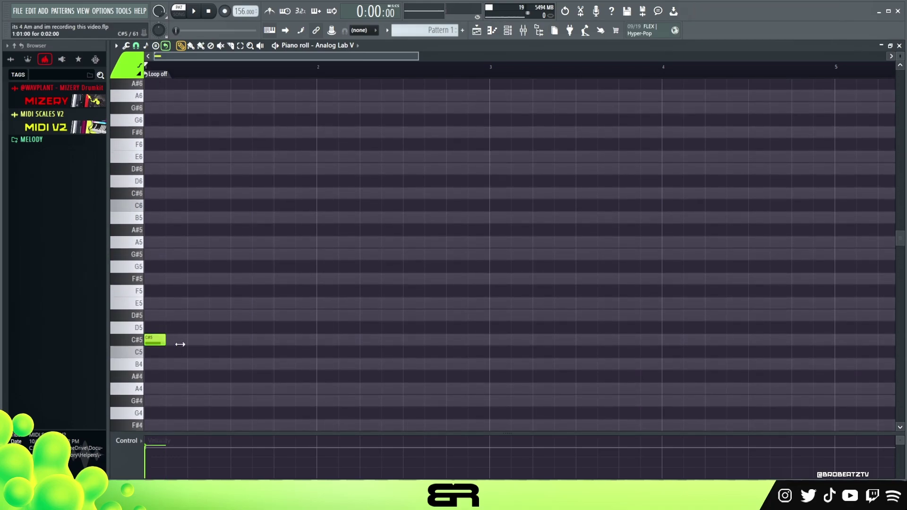
left_click_drag(179, 344, 296, 347)
key("ctrl+a")
left_click_drag(189, 341, 184, 251, "shift")
right_click(171, 283)
right_click(171, 282, "alt")
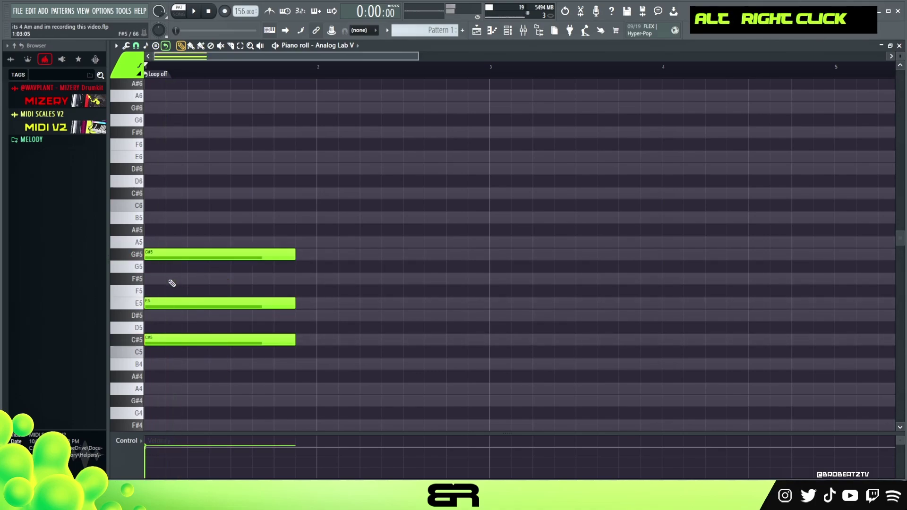
right_click(179, 302)
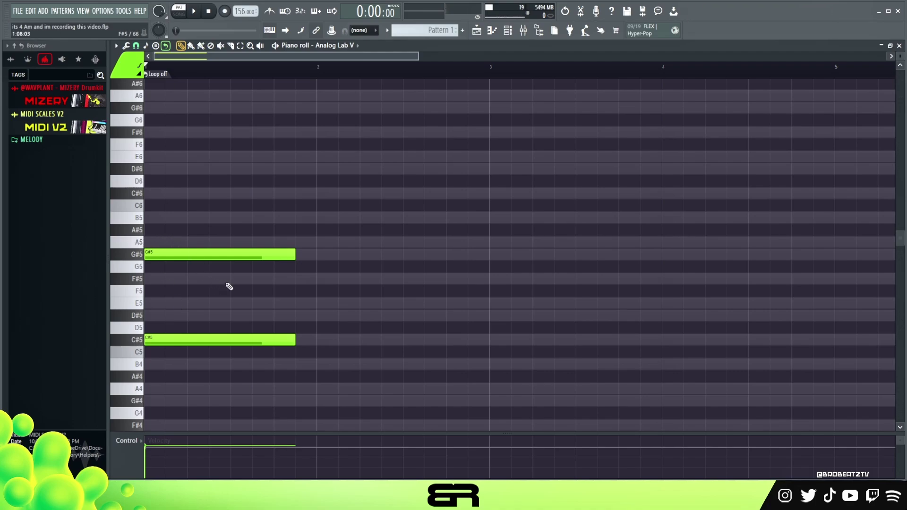
Step: Form a C#5–G#5 dyad in bar 1 and shorten it slightly
left_click_drag(263, 259, 324, 346, "ctrl")
left_click(319, 340)
key("shift+Up")
key("shift+Up")
key("shift+Up")
key("shift+Up")
key("shift+Up")
key("shift+Up")
key("shift+Up")
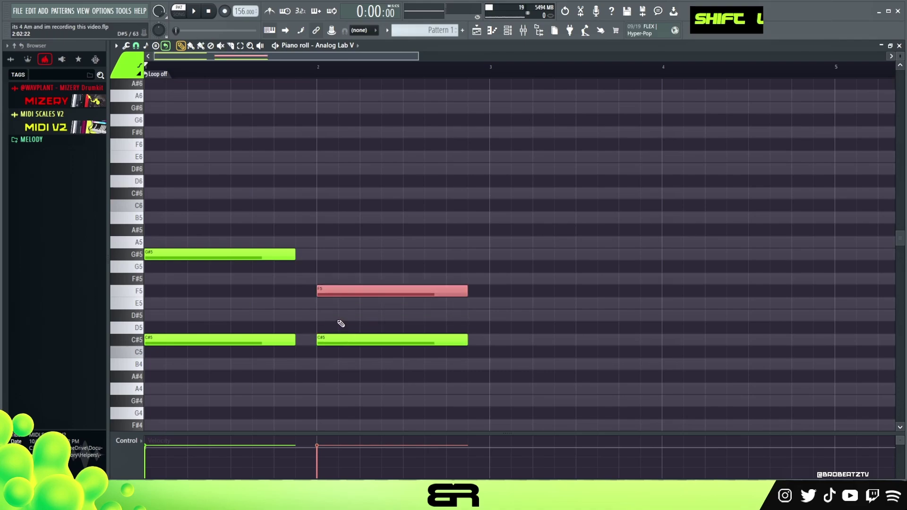
right_click(340, 254)
right_click(340, 339)
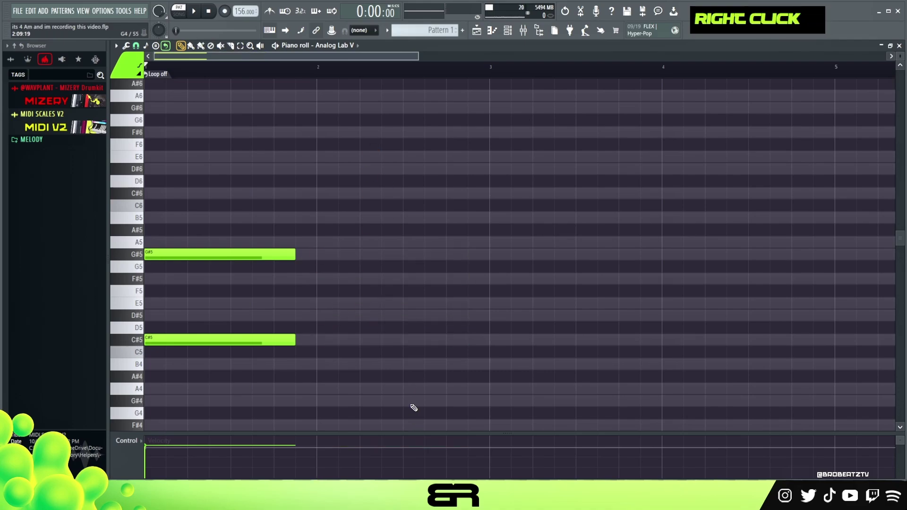
left_click_drag(254, 229, 307, 347, "ctrl")
left_click_drag(295, 255, 272, 255, "alt")
left_click(282, 312)
Step: Add a short D#5 passing note and repeat the figure across four bars
left_click(274, 314)
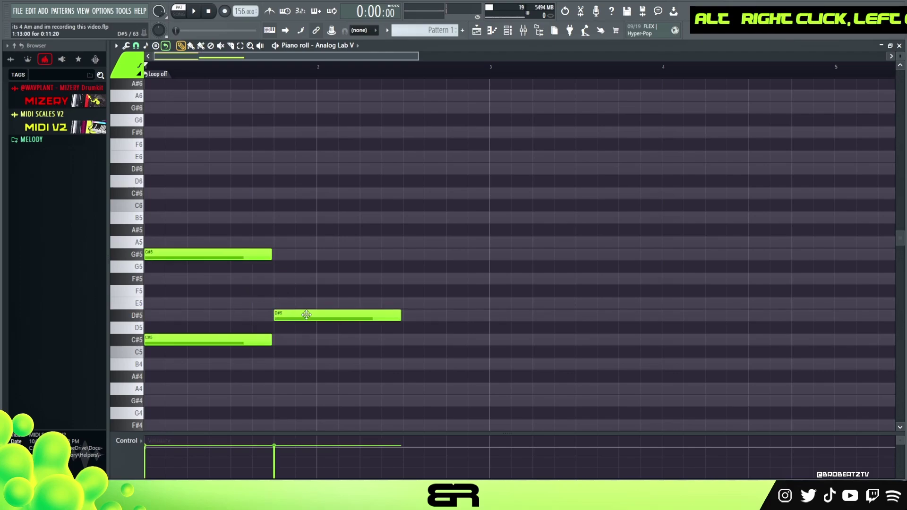
left_click_drag(403, 315, 317, 317, "alt")
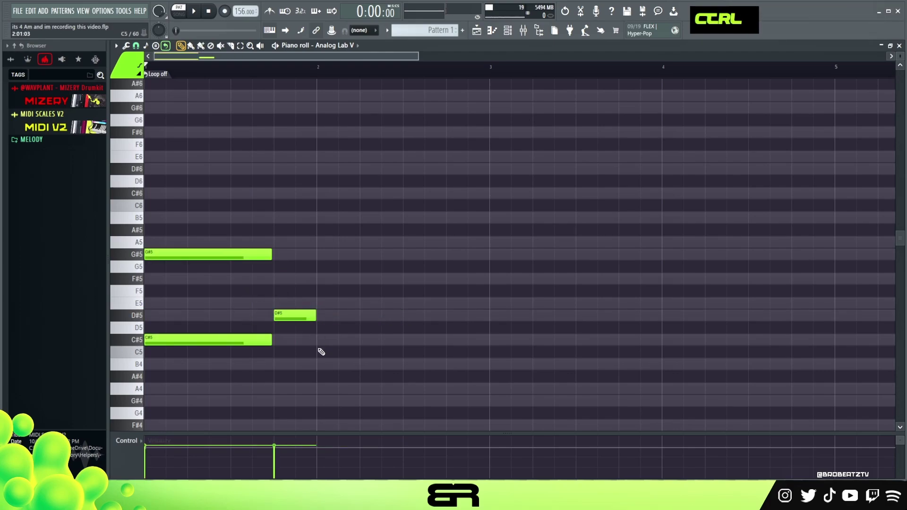
left_click_drag(314, 356, 104, 235, "ctrl")
key("ctrl+b")
key("ctrl+b")
key("ctrl+b")
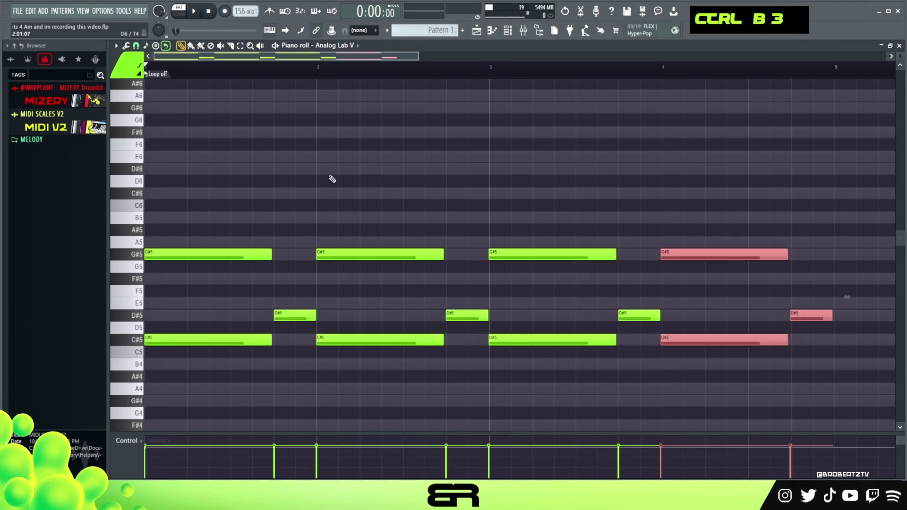
Step: Raise the second and last D#5 passing notes to E5
right_click(480, 299)
left_click(480, 315, "ctrl")
key("shift+Up")
right_click(480, 315)
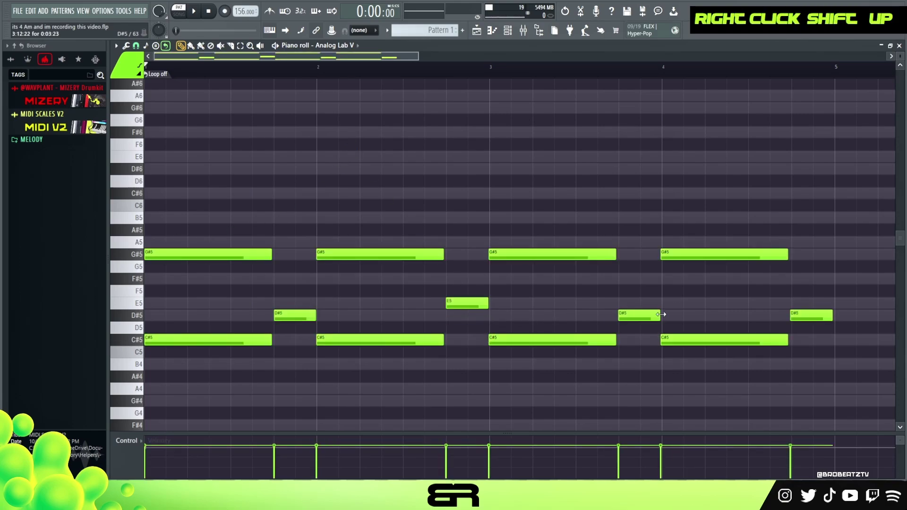
left_click(802, 317, "ctrl")
key("shift+Up")
right_click(722, 306)
Step: Tidy the E5 passing notes in bar 2 and add an E6 note
left_click(458, 302, "ctrl")
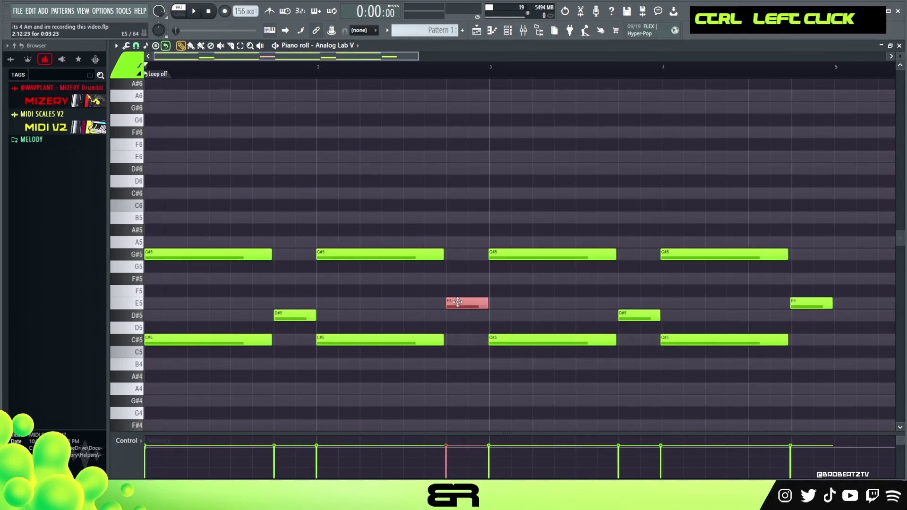
left_click_drag(462, 304, 333, 303, "shift")
left_click_drag(318, 239, 413, 350, "ctrl")
right_click(401, 329)
right_click(341, 303)
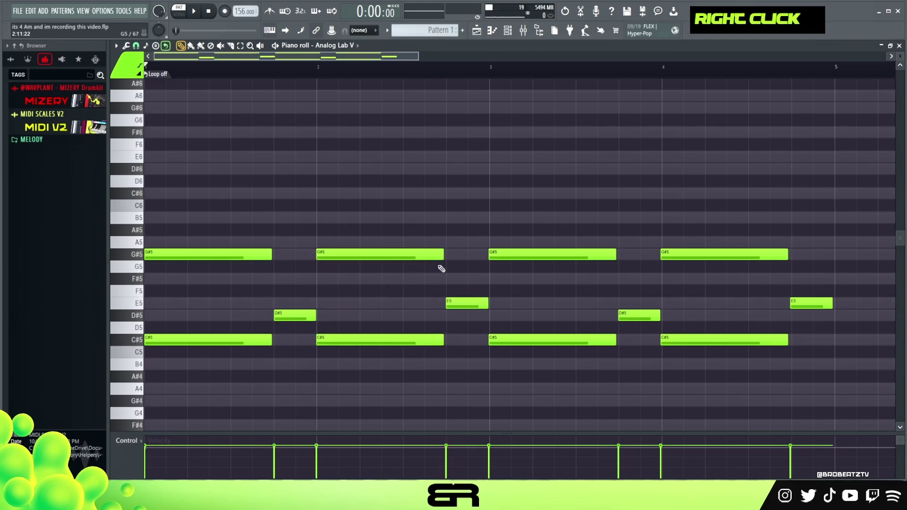
left_click(363, 300)
key("ctrl+Up")
Step: Move the E6 note to bar 5 and copy the four-bar pattern to start at bar 5
left_click_drag(368, 157, 850, 159)
left_click_drag(416, 57, 544, 57)
left_click_drag(625, 225, 143, 382)
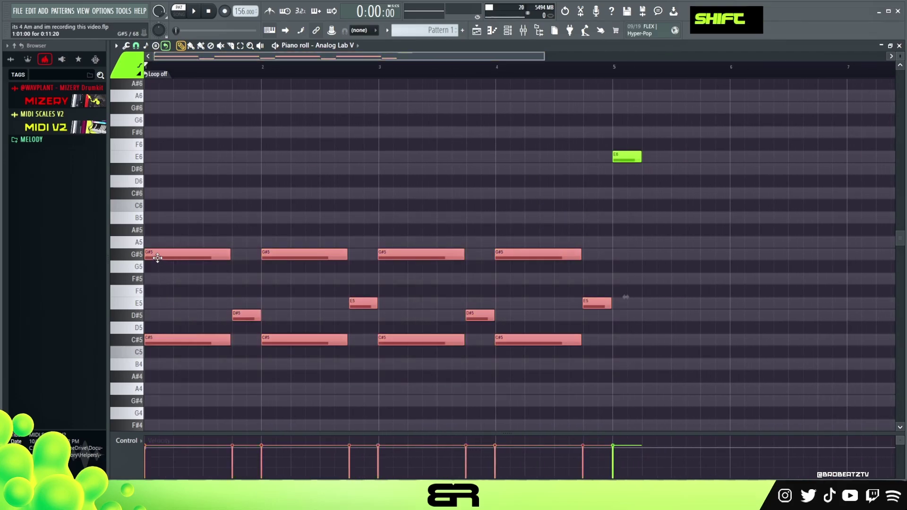
left_click_drag(158, 255, 623, 250)
right_click(623, 236)
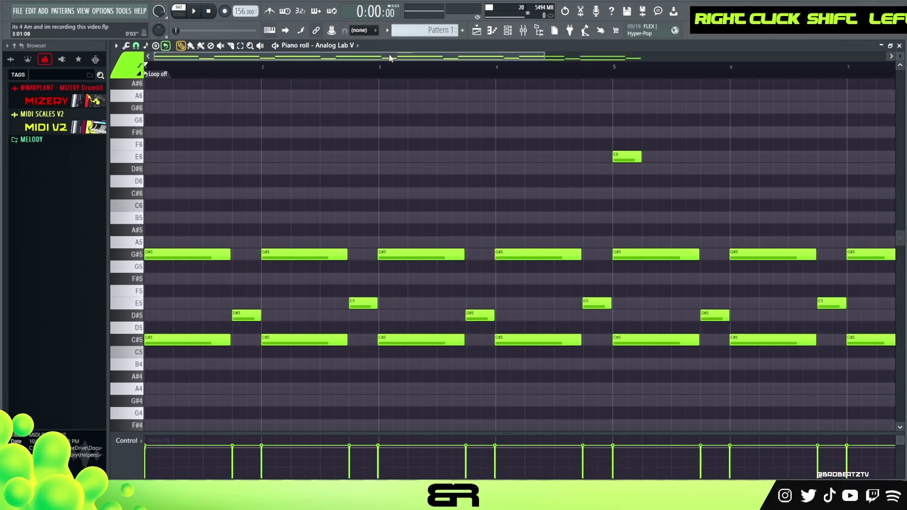
Step: Lengthen E6 to bar 6, delete a stray F6, and copy it as D#6 at bar 7
left_click_drag(389, 57, 492, 57)
left_click_drag(443, 160, 532, 160)
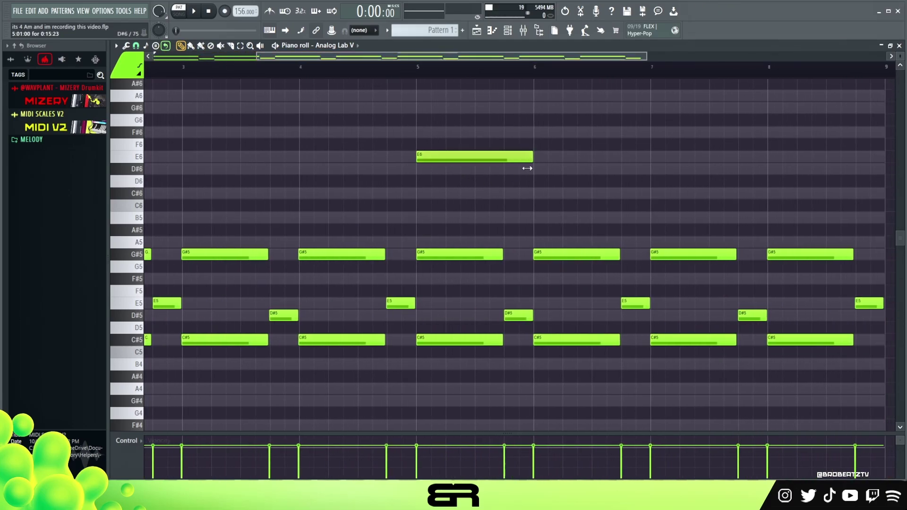
left_click(489, 156, "ctrl")
left_click(468, 144, "shift")
right_click(506, 150)
left_click(438, 154, "ctrl")
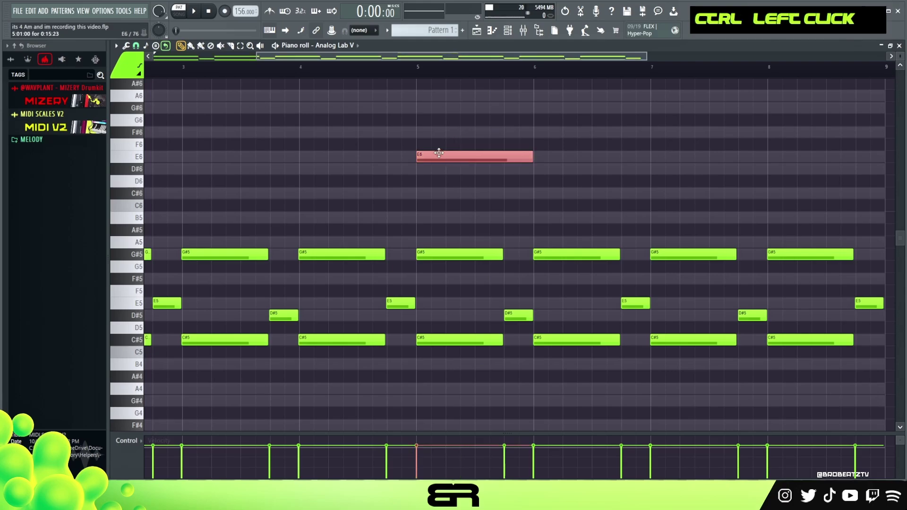
left_click_drag(438, 156, 676, 171)
right_click(472, 100)
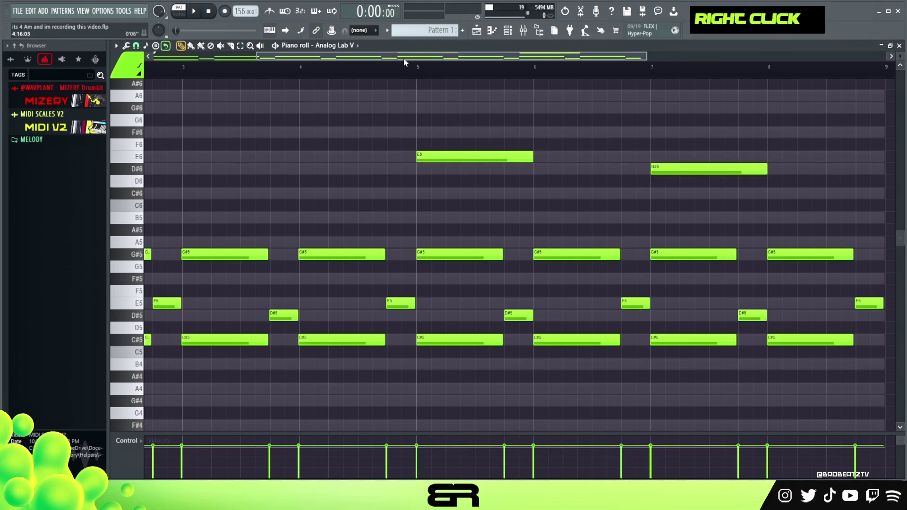
Step: Play back the full eight-bar melody, then bring up the channel rack
left_click_drag(404, 62, 222, 66)
key("space")
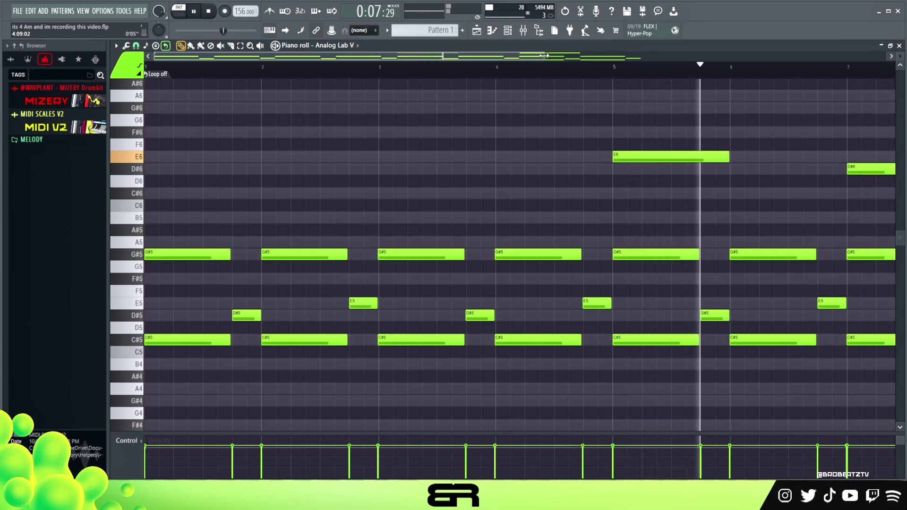
left_click_drag(544, 55, 626, 55)
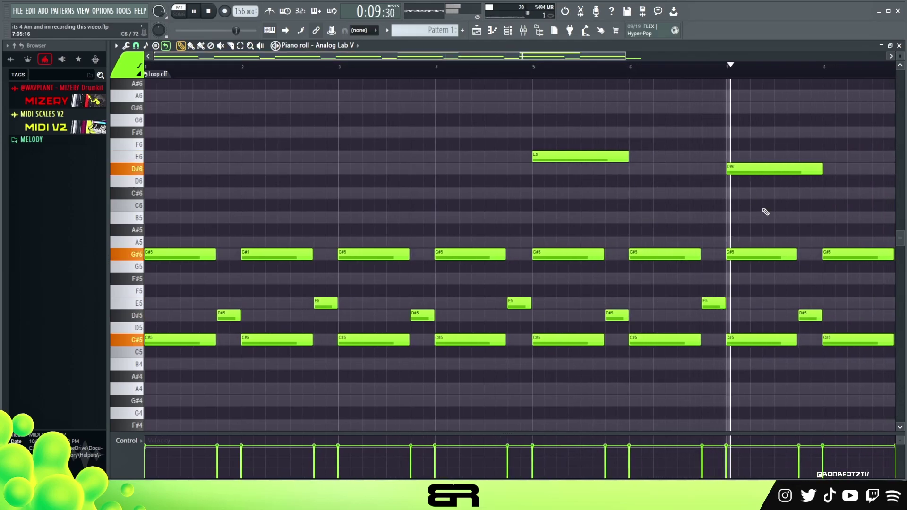
left_click_drag(626, 56, 704, 56)
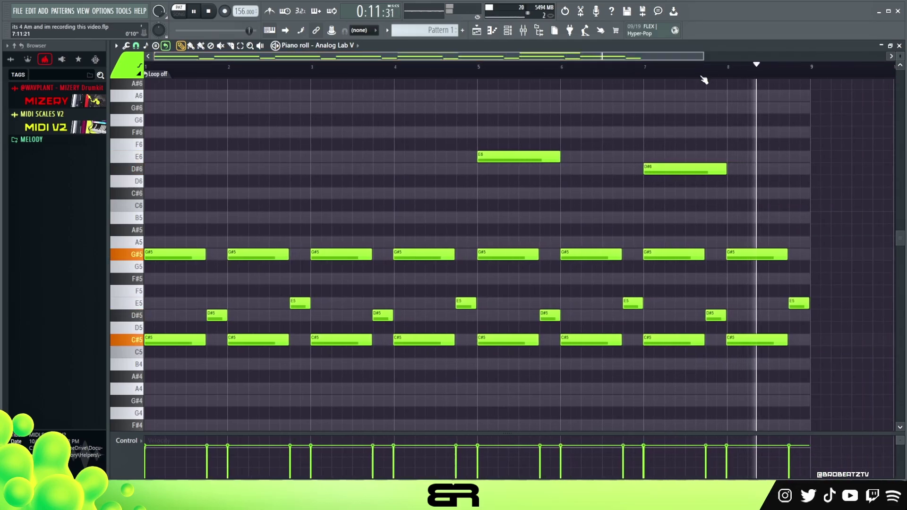
key("space")
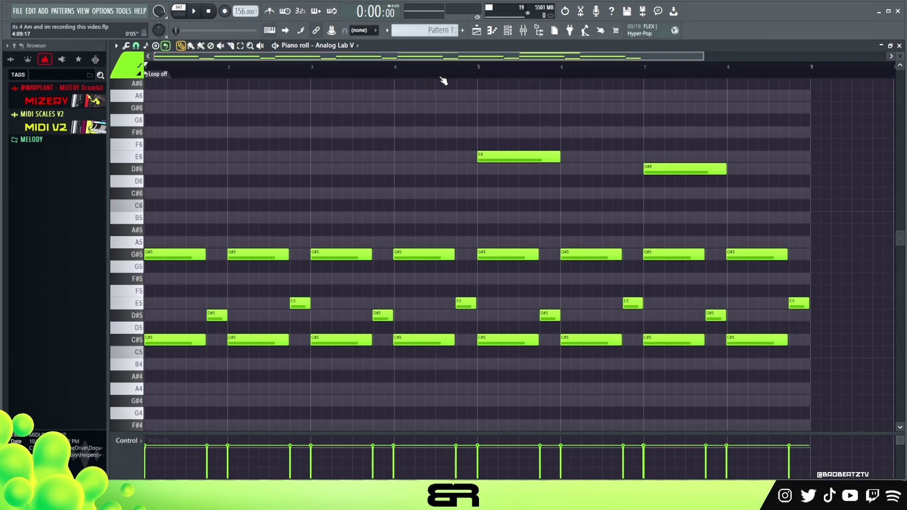
right_click(510, 135)
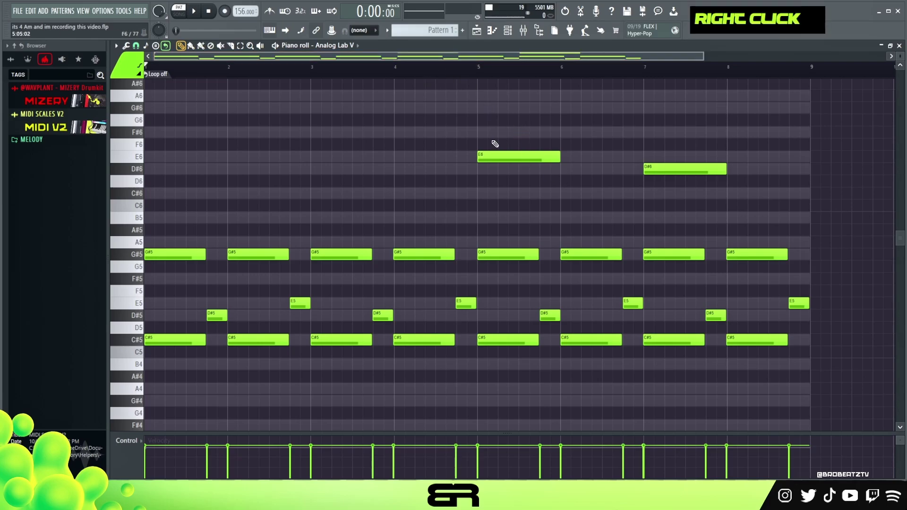
left_click(493, 156, "ctrl")
right_click(709, 157)
left_click(508, 30)
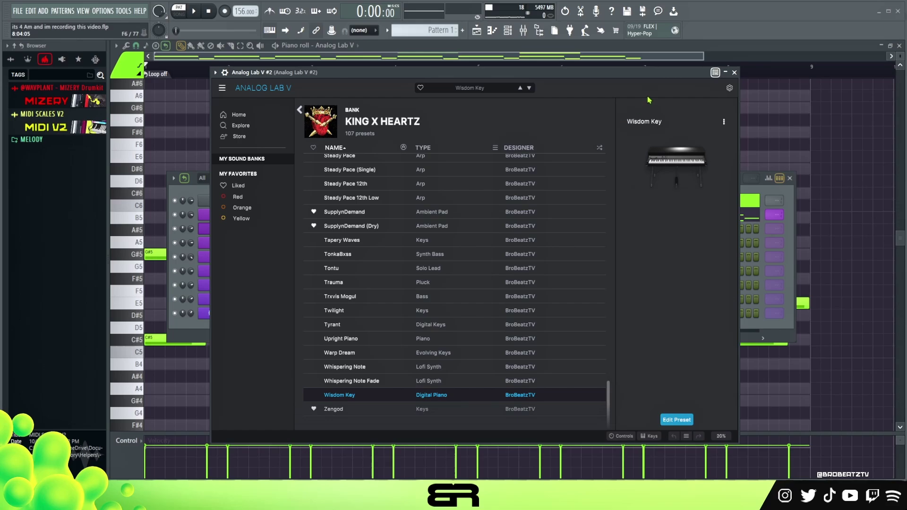
Step: Check the Wisdom Key preset on Analog Lab V #2 and play the pattern
left_click_drag(568, 64, 569, 59)
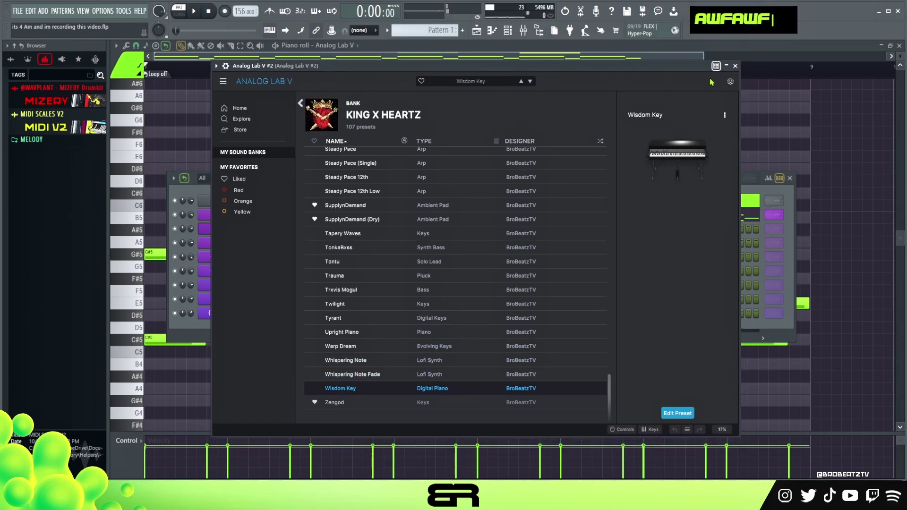
left_click(736, 66)
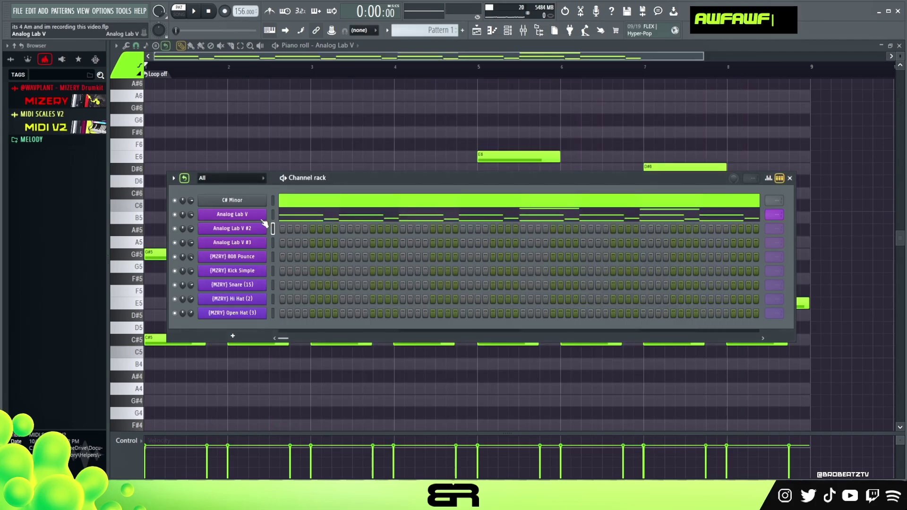
key("space")
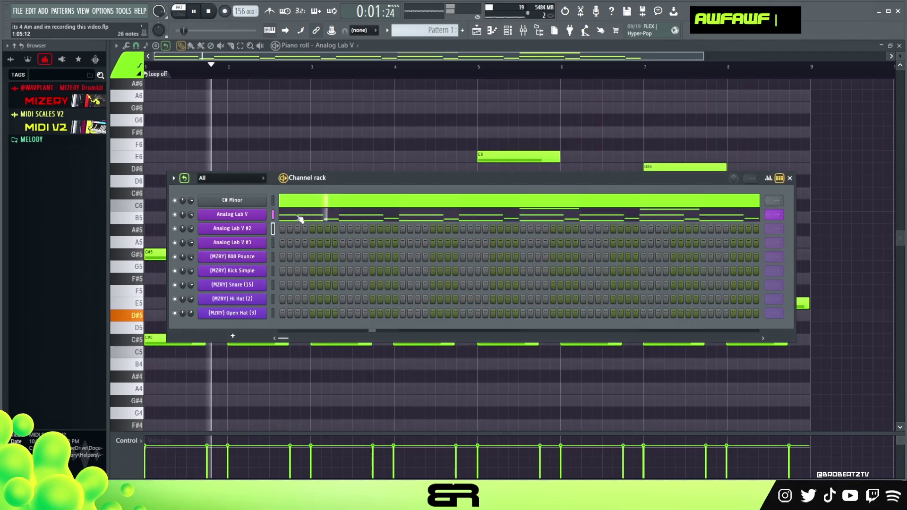
key("space")
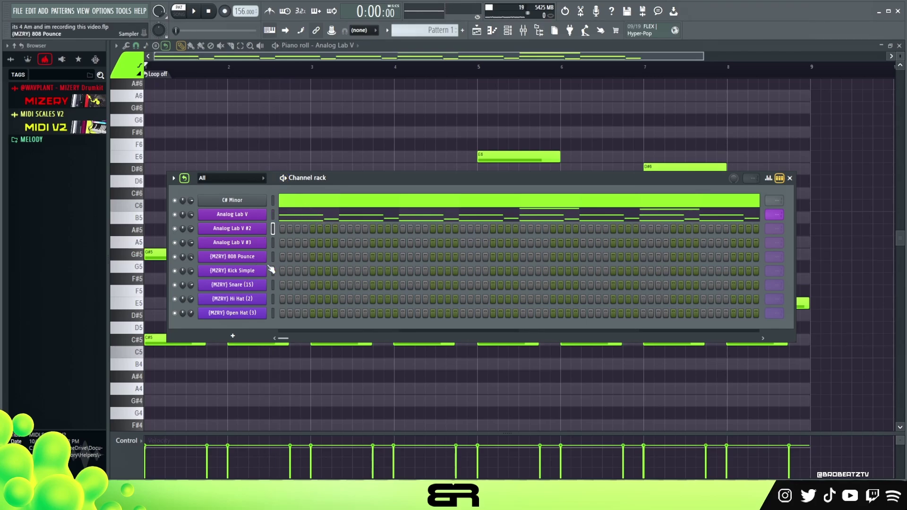
Step: Copy the first melody's notes into Analog Lab V #2 and open its piano roll
right_click(267, 210)
left_click(366, 220)
right_click(268, 223)
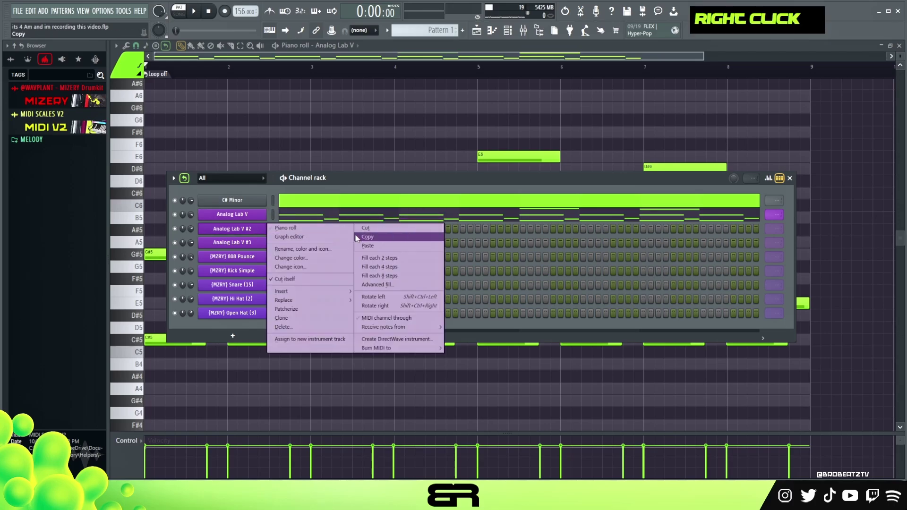
left_click(357, 237)
double_click(345, 233)
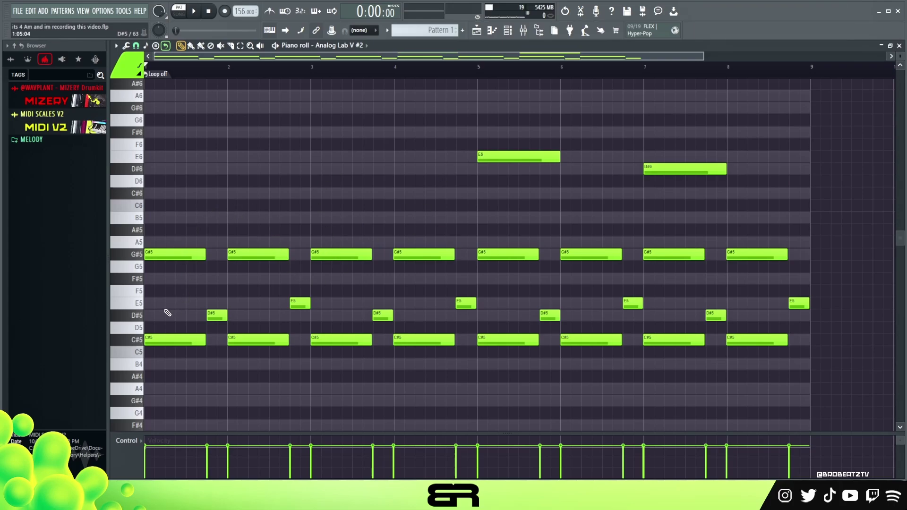
Step: Add a C#6 note at bar 3 and a D#6 note at bar 4 during playback
key("space")
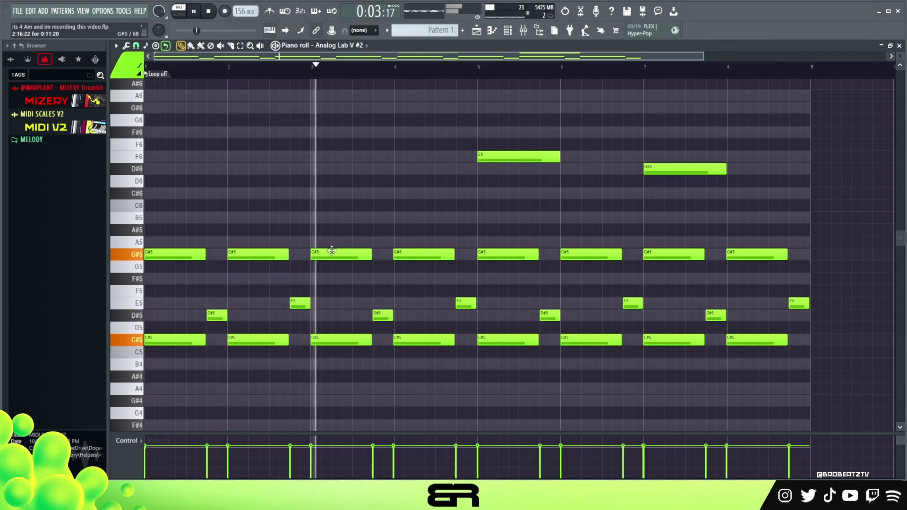
key("space")
key("space")
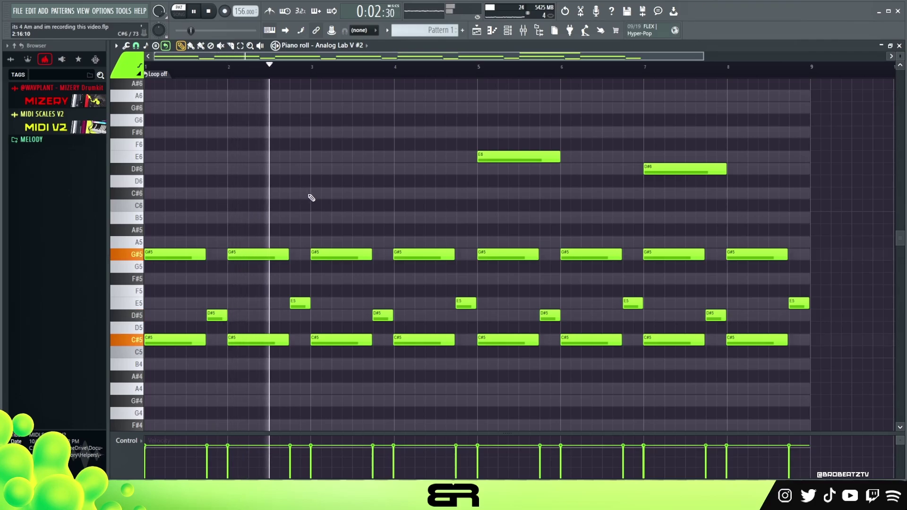
left_click(330, 196)
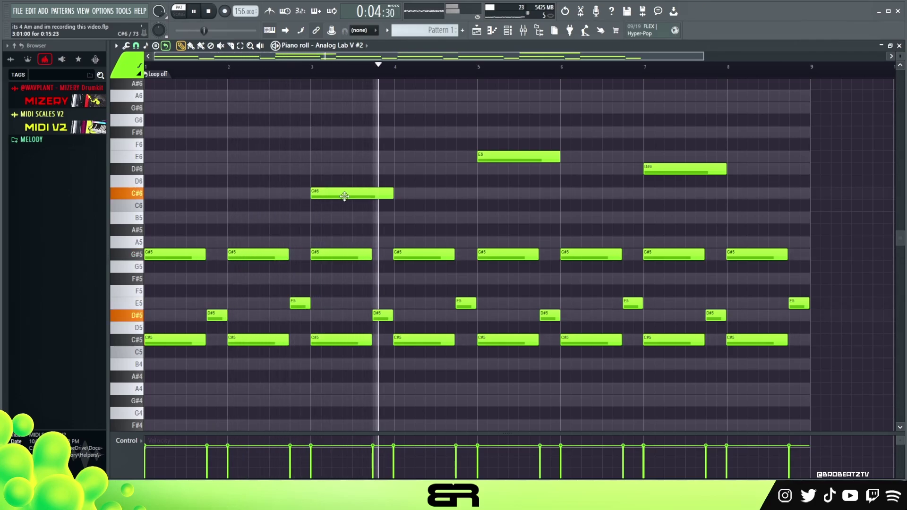
key("space")
left_click(399, 169)
key("space")
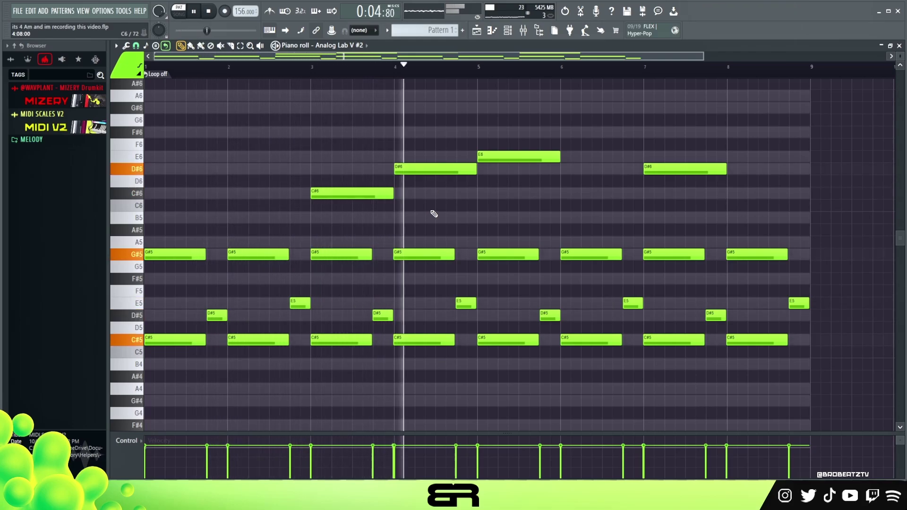
Step: Lower the velocity of the new C#6 and D#6 notes and audition them
left_click_drag(425, 152, 390, 191)
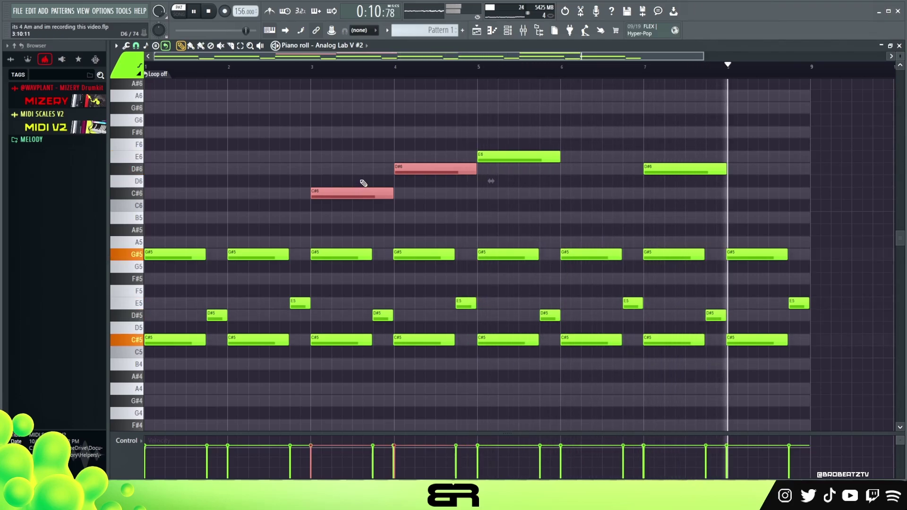
scroll(373, 181, "down", 3, "alt")
key("space")
key("space")
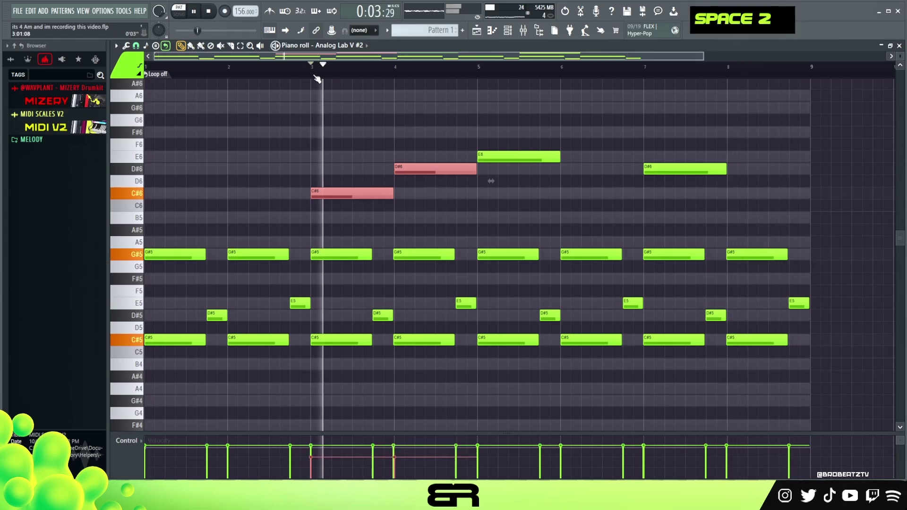
scroll(376, 140, "down", 2, "alt")
key("space")
key("space")
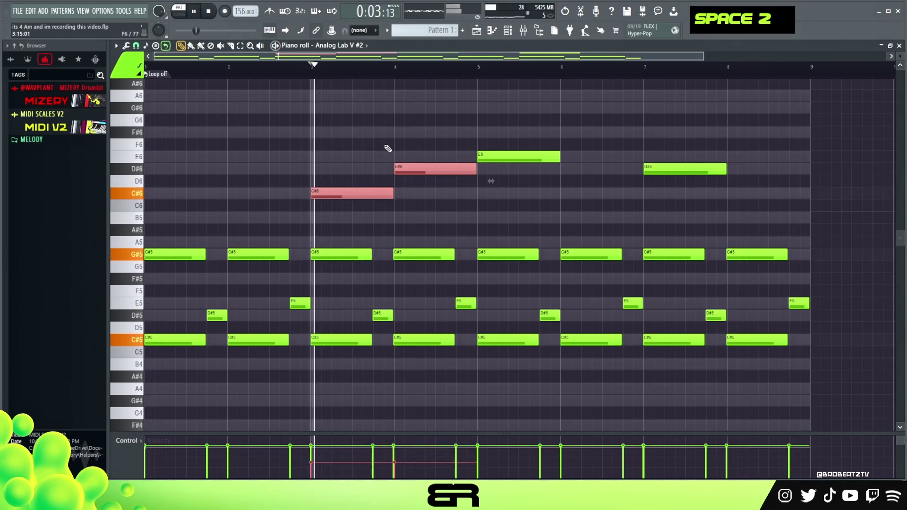
key("space")
right_click(445, 213)
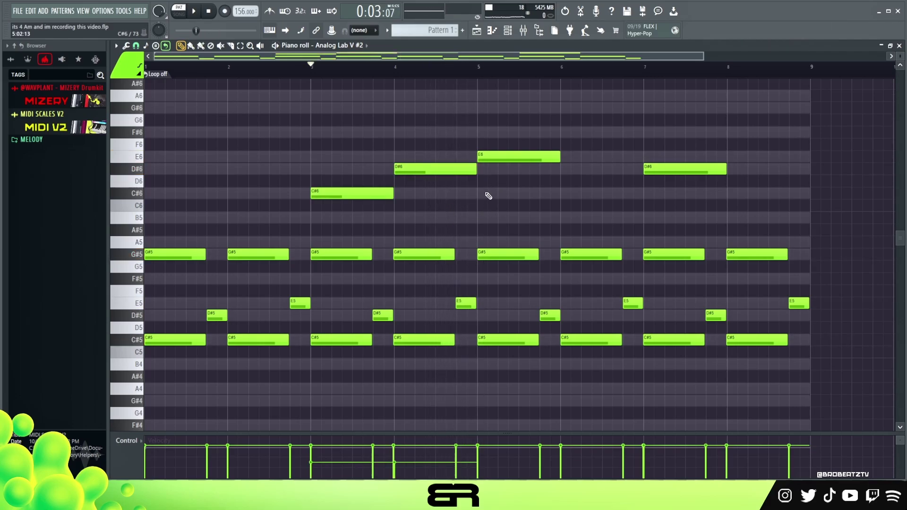
Step: Check the Hazelnutt lofi keys preset on Analog Lab V #3 and open its empty piano roll
left_click(508, 37)
left_click(243, 244)
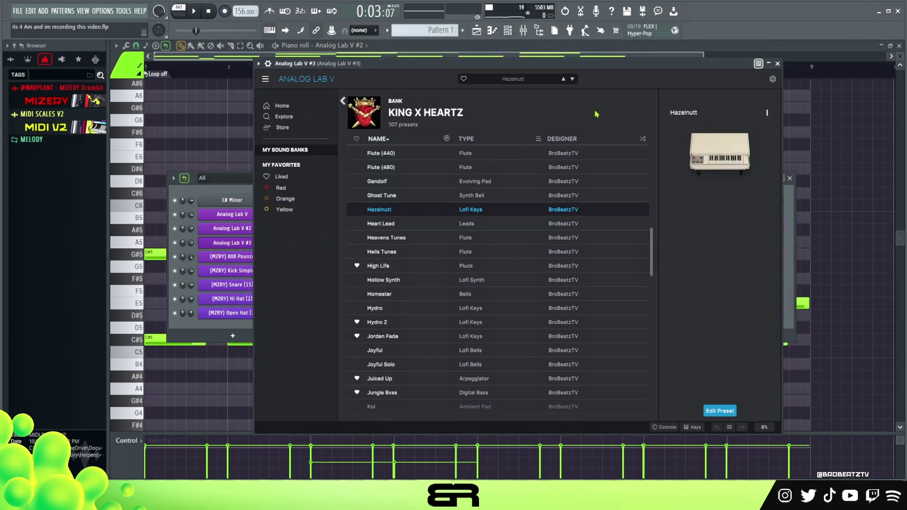
left_click_drag(614, 63, 603, 70)
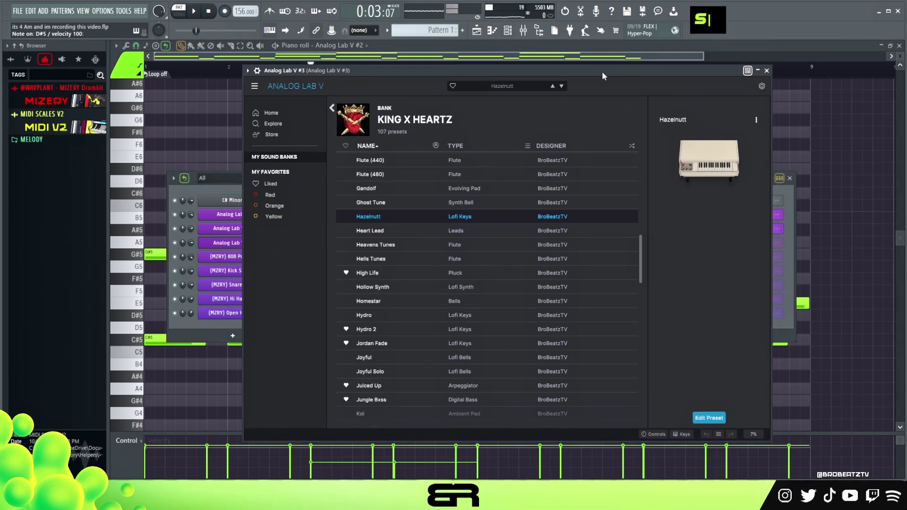
left_click(183, 189)
right_click(264, 241)
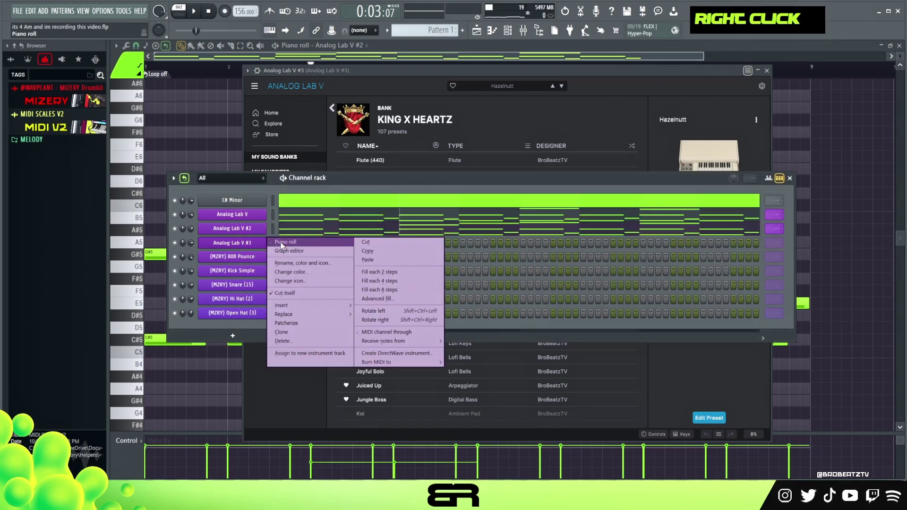
left_click(282, 242)
left_click(143, 72)
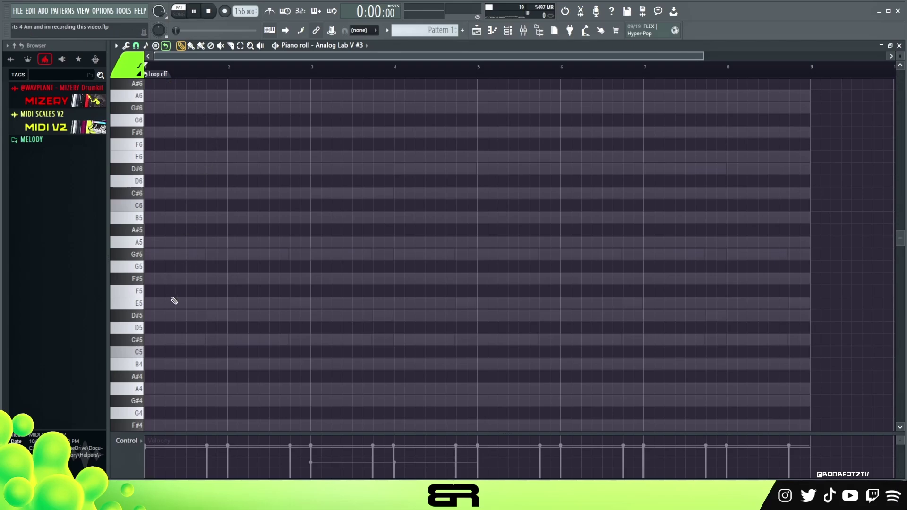
Step: Audition the G#5 and D#6 pitches against the playing beat
key("space")
key("space")
key("space")
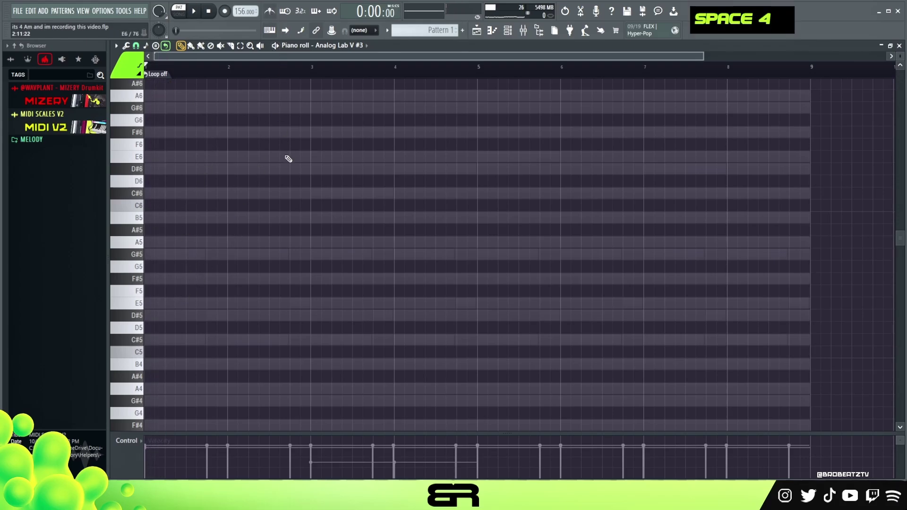
key("space")
left_click(137, 255)
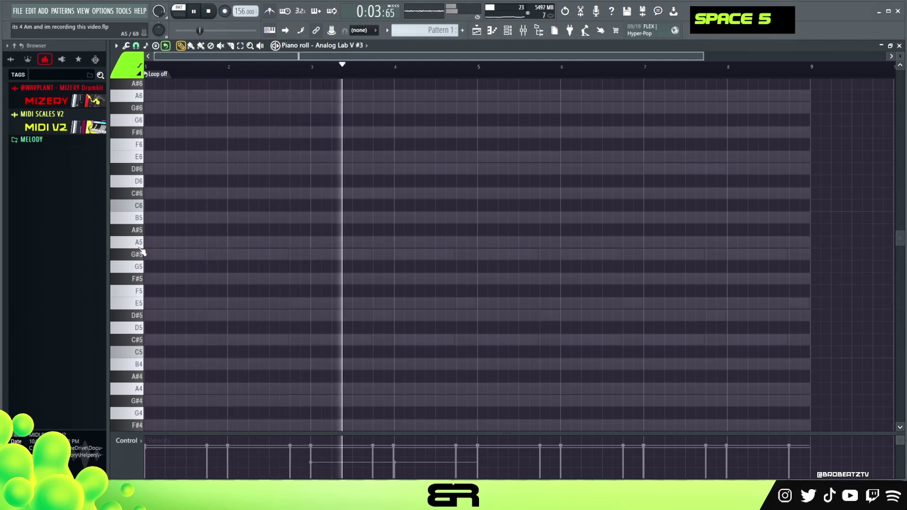
key("space")
key("space")
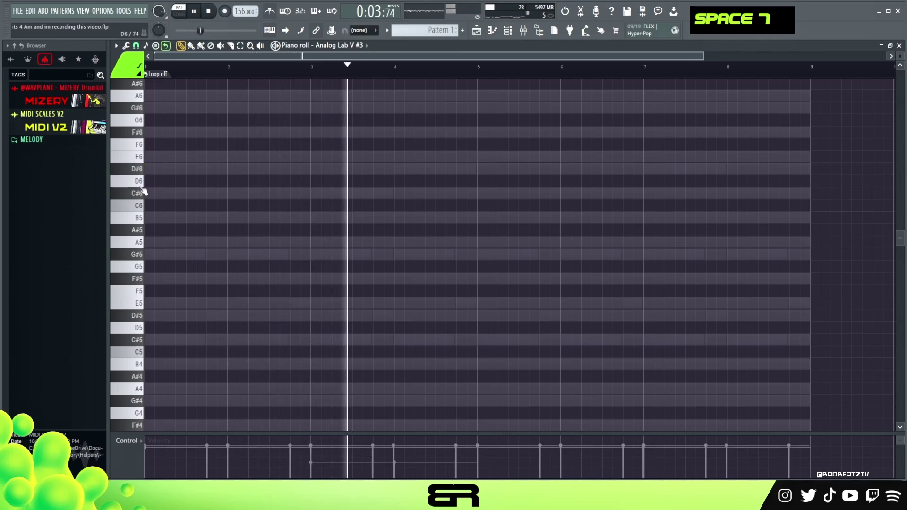
left_click(141, 170)
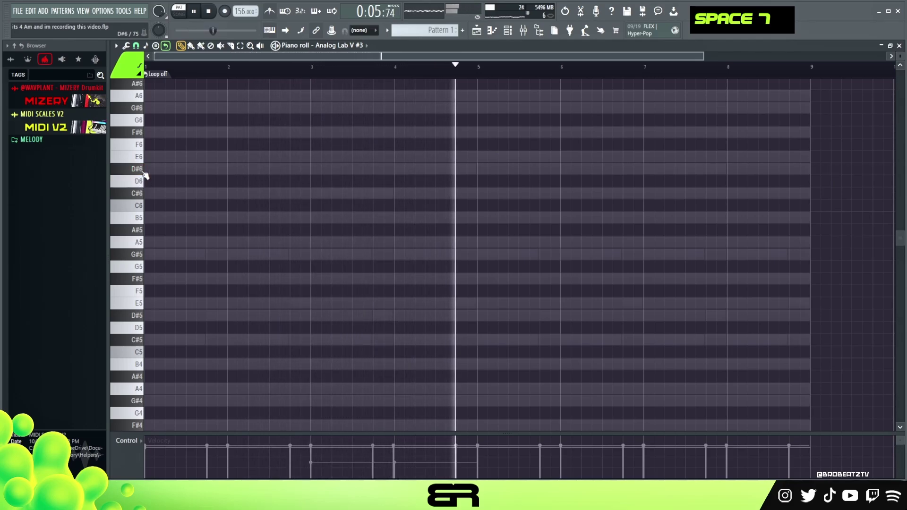
key("space")
Step: Draw a one-bar D#6 at bar 2 and copy it to bars 4, 6 and 8
left_click(232, 168)
left_click(259, 168, "ctrl")
mouse_move(259, 169)
left_mouse_down()
mouse_move(427, 169)
mouse_move(415, 169)
left_mouse_up()
left_click_drag(434, 152, 385, 178)
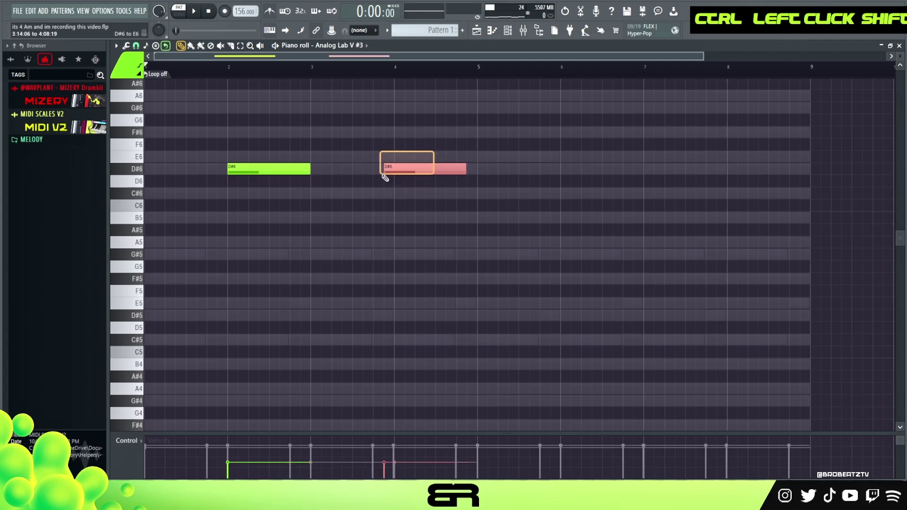
left_click_drag(427, 151, 587, 176)
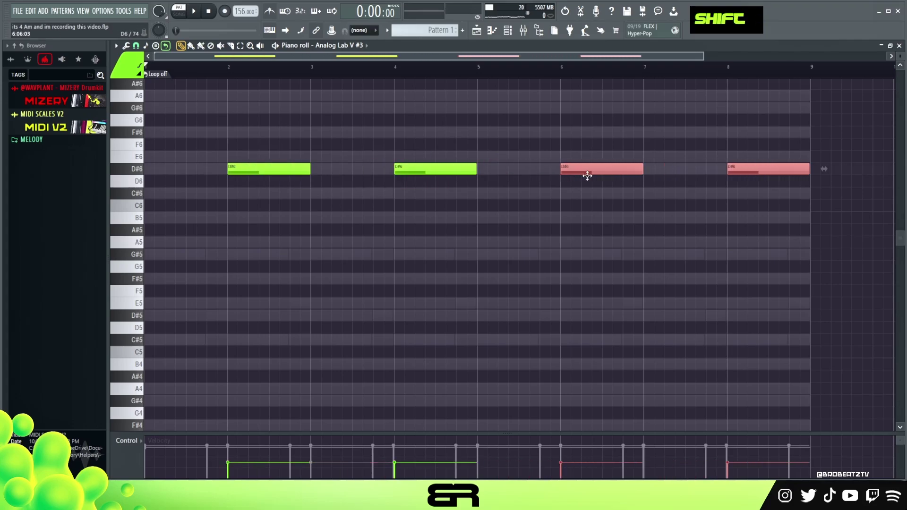
right_click(610, 211)
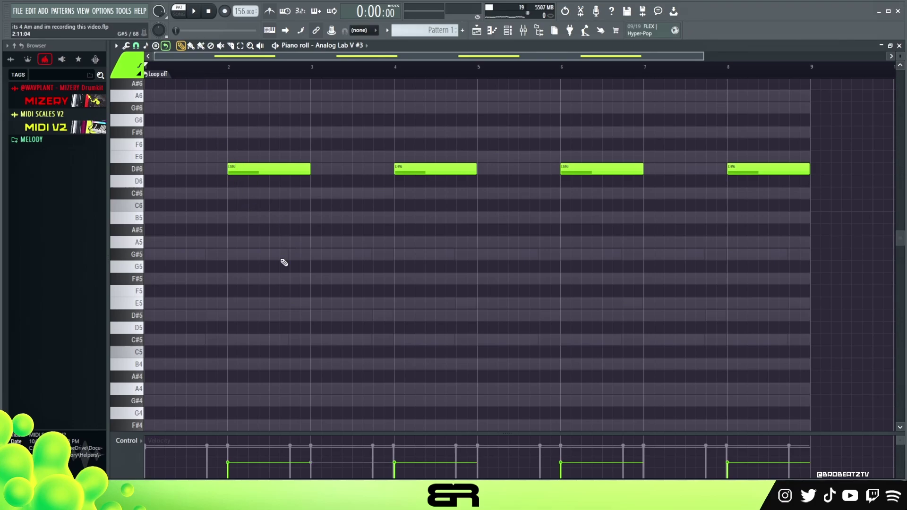
key("ctrl+a")
Step: Select the D#6 notes at bars 4 and 8, duplicating and then removing the copies
scroll(350, 264, "up", 9, "alt")
right_click(336, 194)
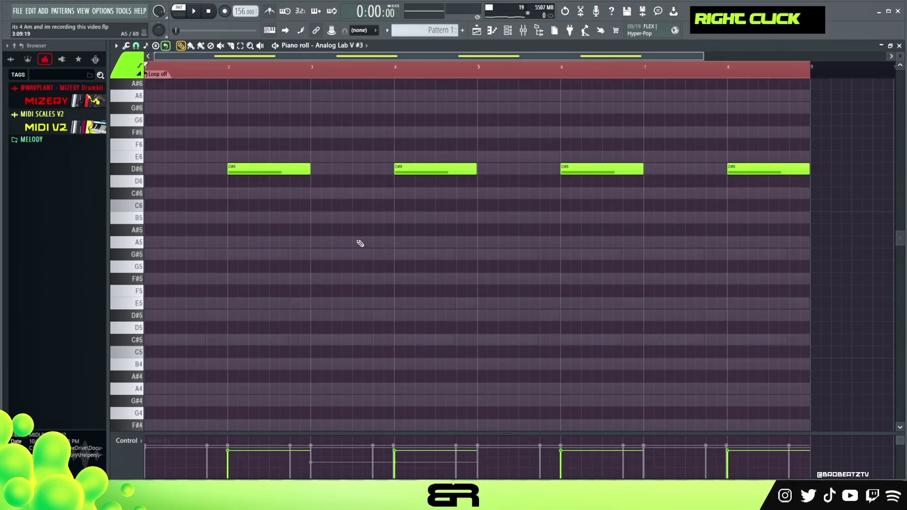
double_click(381, 71)
left_click_drag(477, 200, 394, 138)
left_click_drag(721, 137, 763, 189)
key("ctrl+b")
key("Delete")
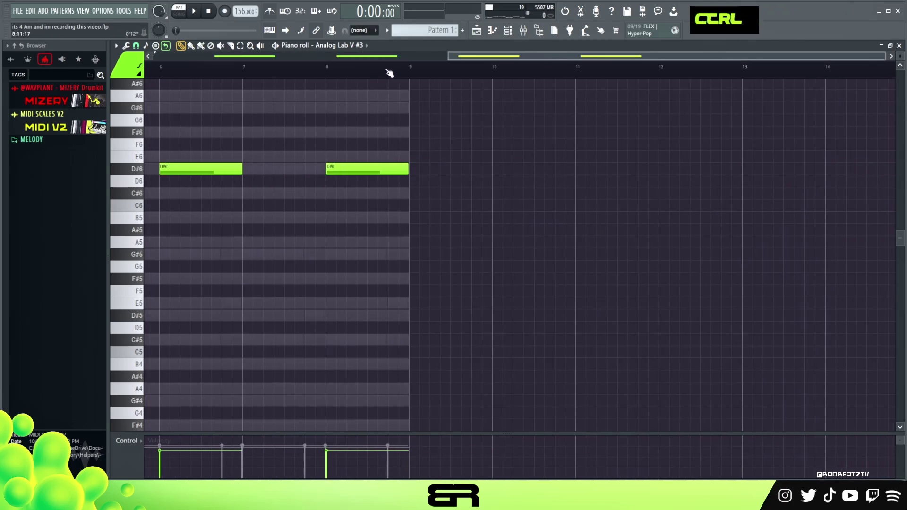
Step: Delete the D#6 notes at bars 4 and 8 from the Analog Lab V #3 melody
scroll(152, 81, "left", 4)
scroll(152, 81, "left", 1)
left_click_drag(387, 151, 551, 205)
left_click_drag(813, 115, 727, 218)
key("Delete")
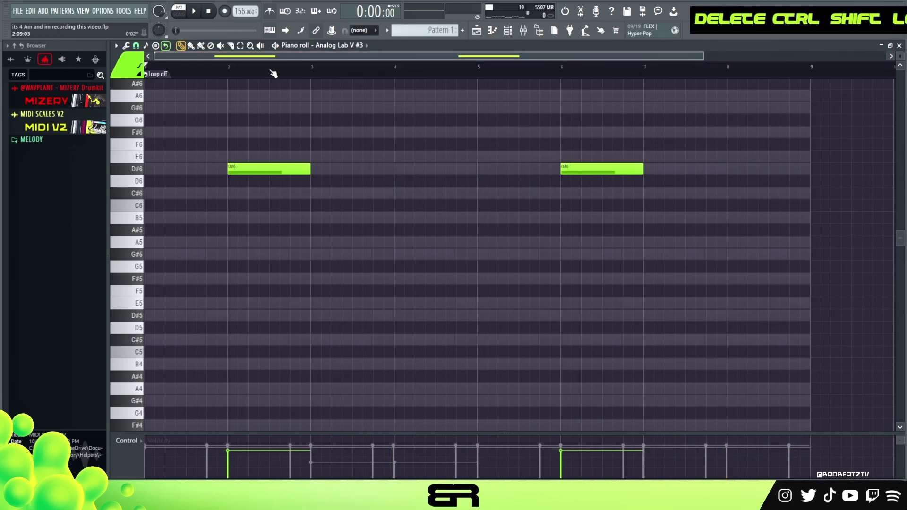
Step: Audition the melody and copy the first D#6 note to bar 4
key("space")
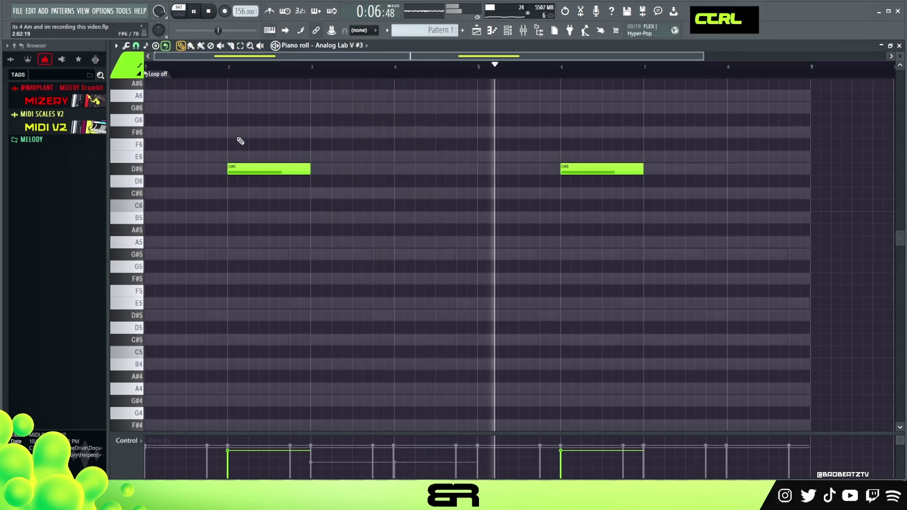
key("space")
left_click_drag(238, 141, 311, 182)
left_click_drag(261, 170, 428, 170)
key("space")
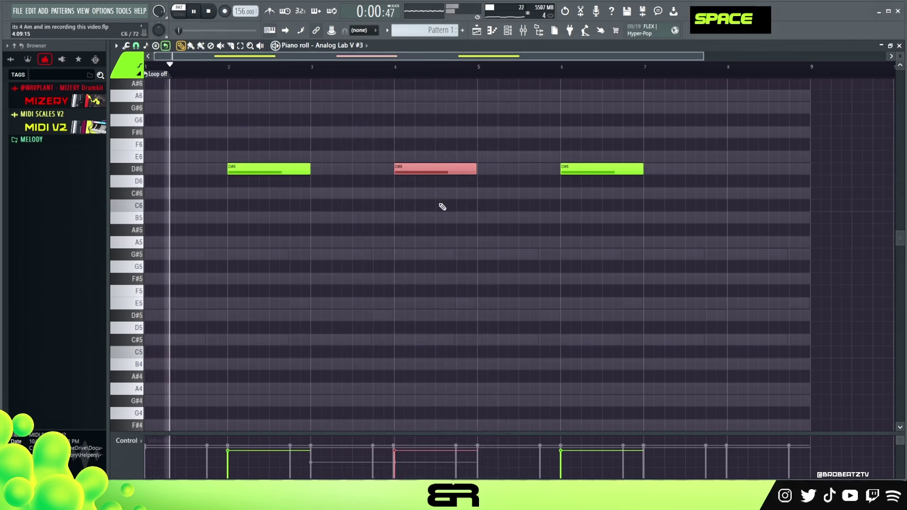
right_click(355, 234)
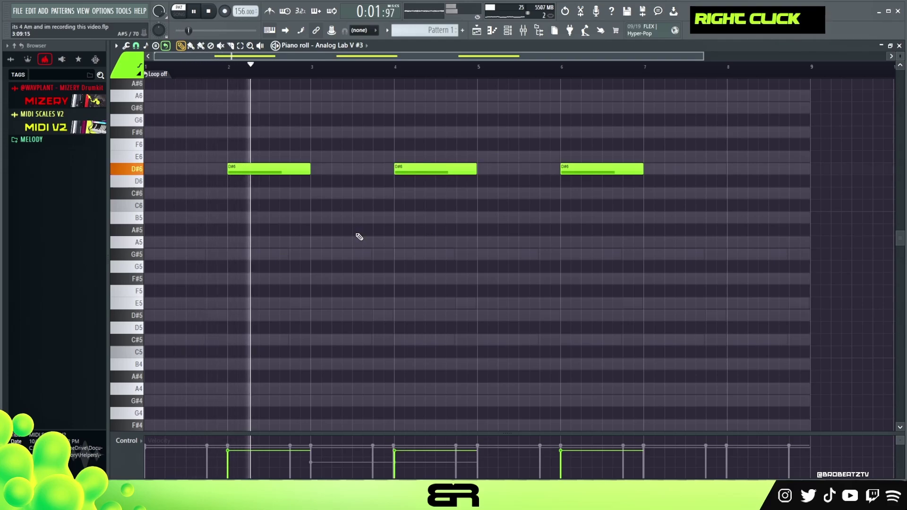
key("space")
Step: Delete the middle D#6 note, zoom the piano roll, and bring up the mixer
right_click(447, 168)
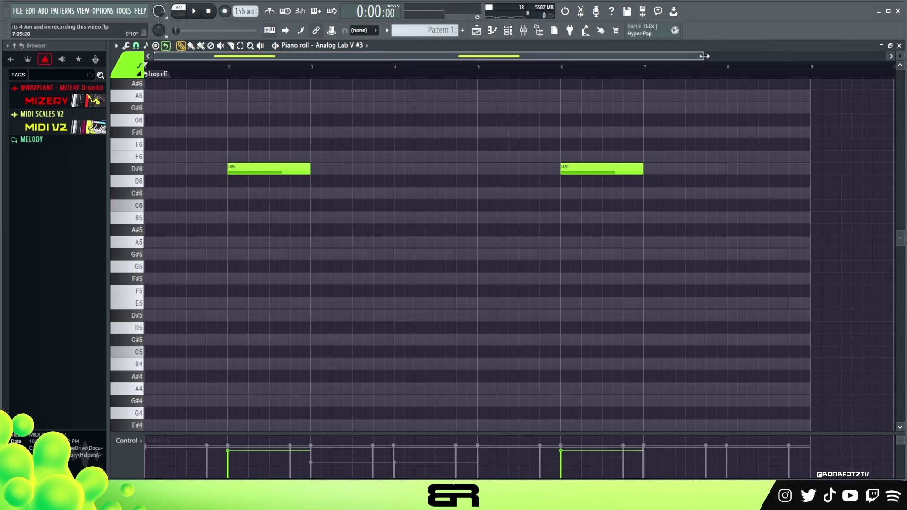
left_click_drag(703, 56, 649, 60)
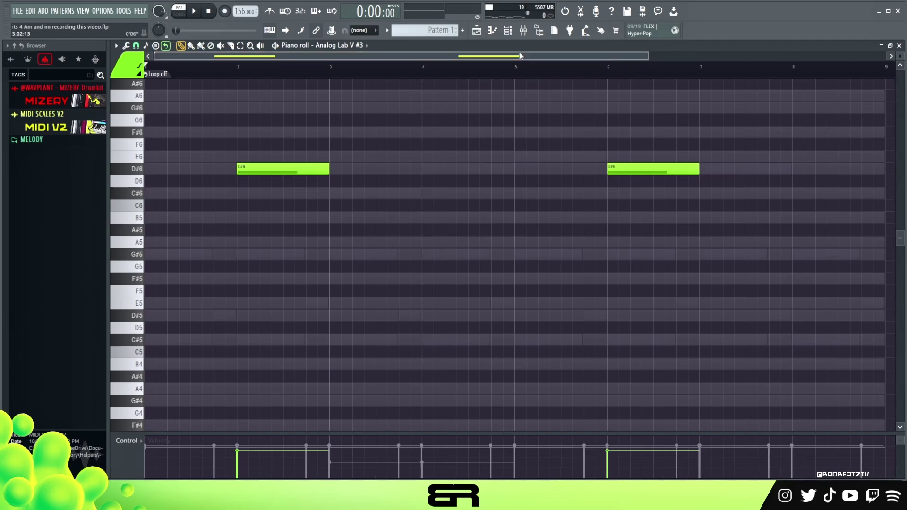
left_click(508, 30)
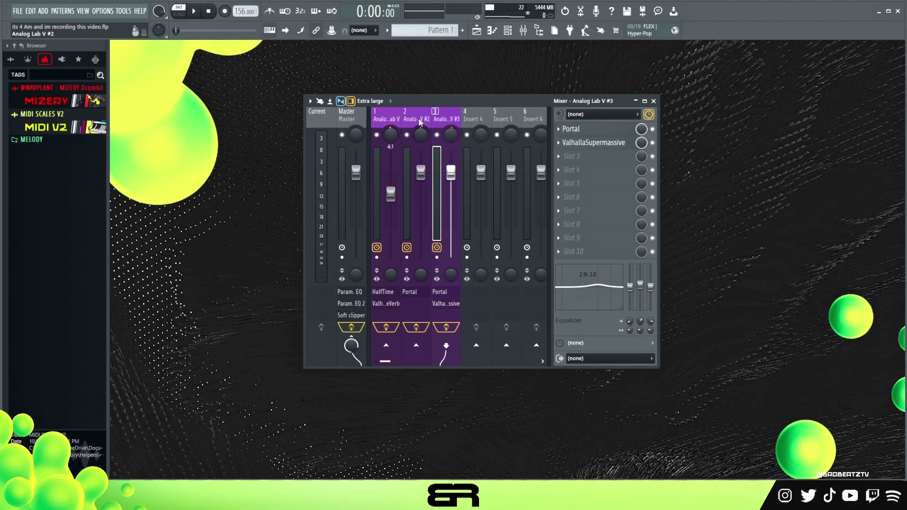
Step: Show the Master track's effects and open its Fruity parametric EQ 2
left_click(355, 124)
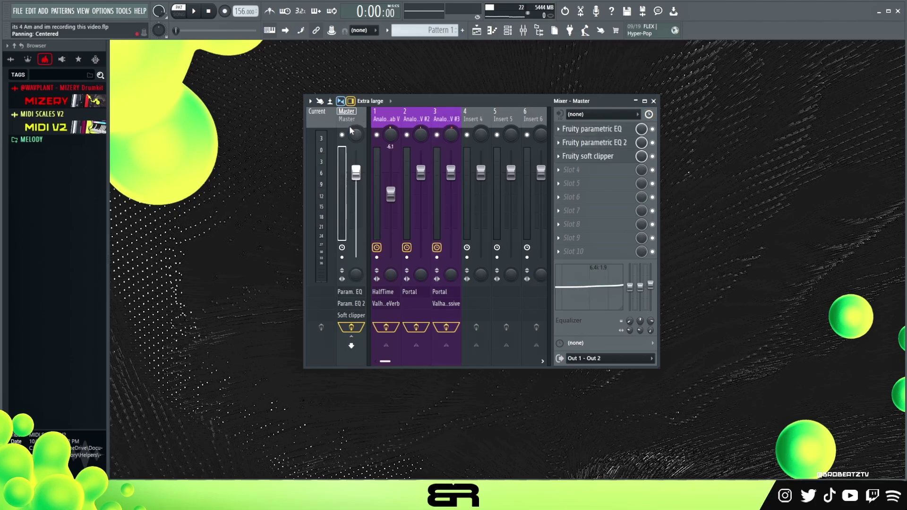
left_click(609, 142)
key("Escape")
left_click(608, 145)
Step: Raise the master EQ's overall level and open the Fruity soft clipper
left_click(607, 147)
left_click(598, 147)
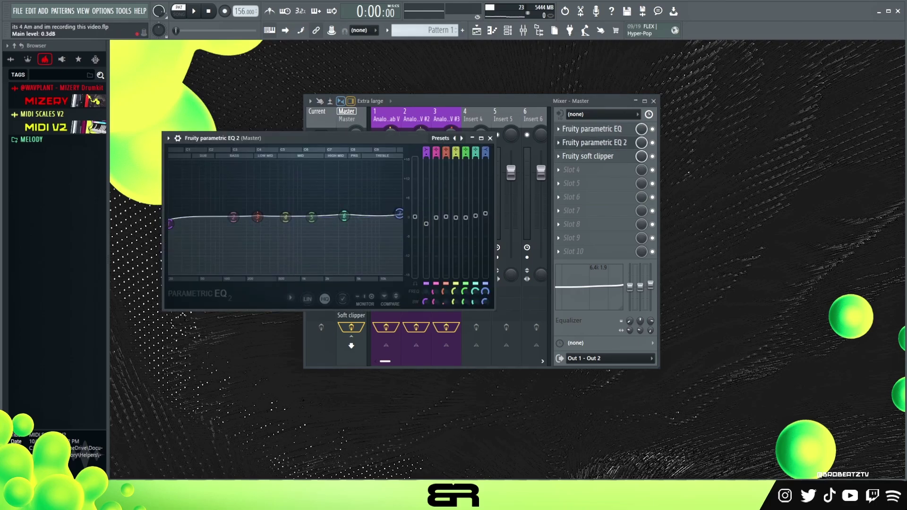
mouse_move(414, 217)
left_mouse_down()
mouse_move(415, 200)
mouse_move(414, 217)
left_mouse_up()
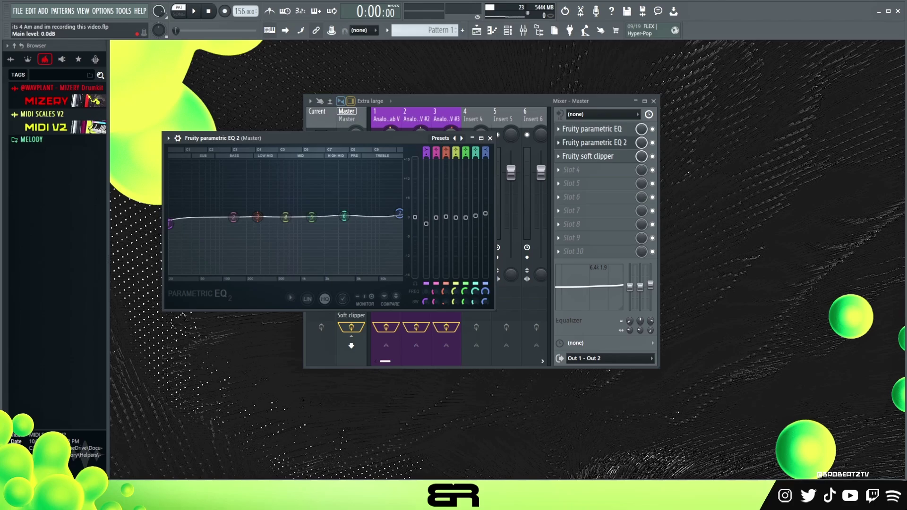
left_click(613, 157)
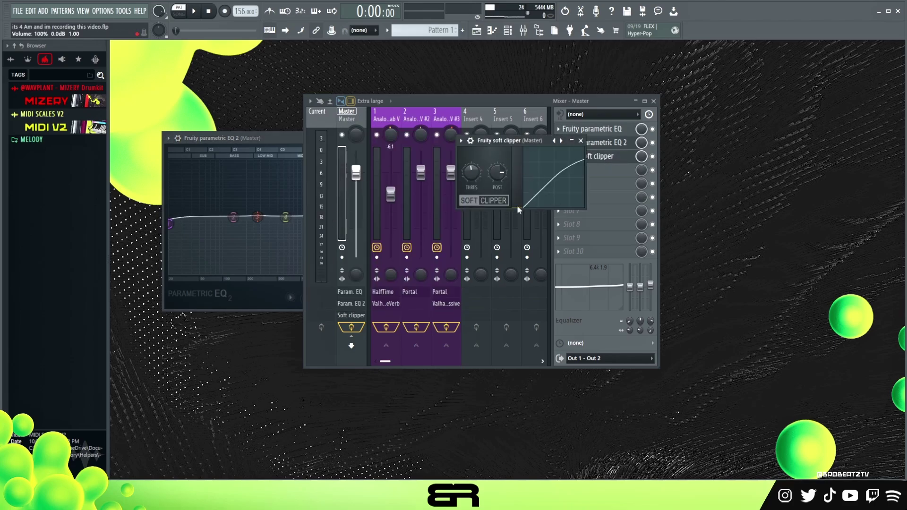
Step: Open the HalfTime and ValhallaVintageVerb effects on the first Analog Lab V mixer track
left_click(592, 155)
left_click(391, 127)
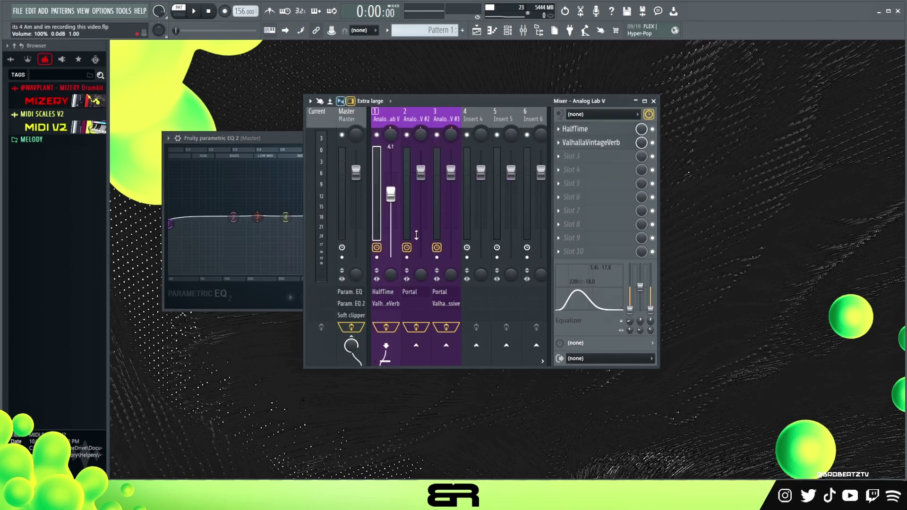
left_click(577, 132)
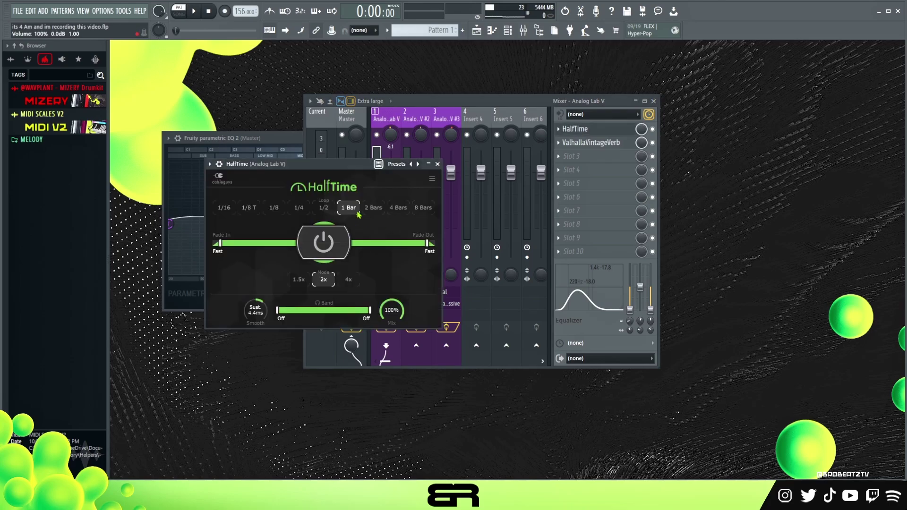
left_click(576, 143)
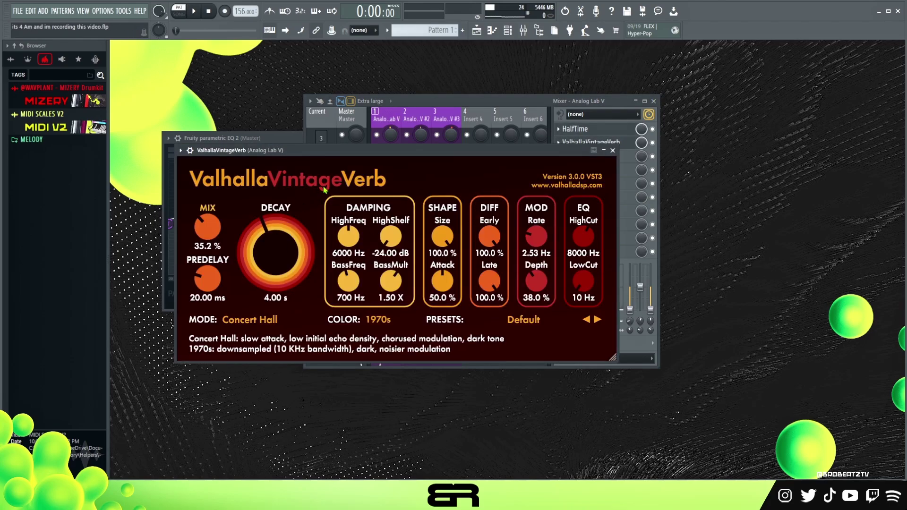
left_click(613, 150)
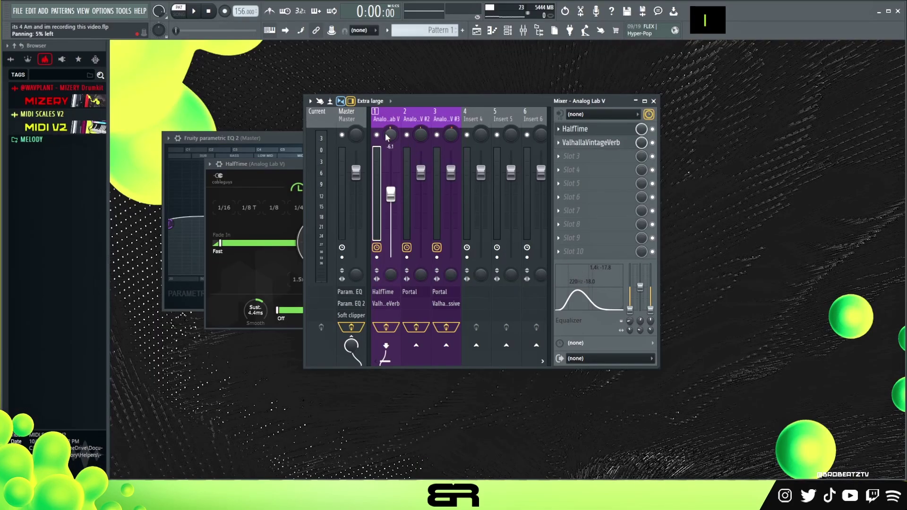
Step: Solo the first Analog Lab V track, play it back, then select Analog Lab V #2
right_click(42, 315)
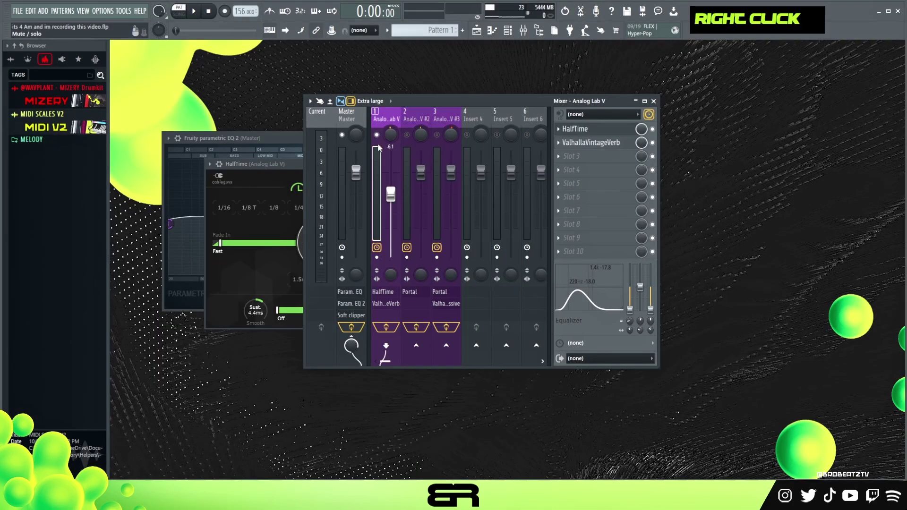
key("space")
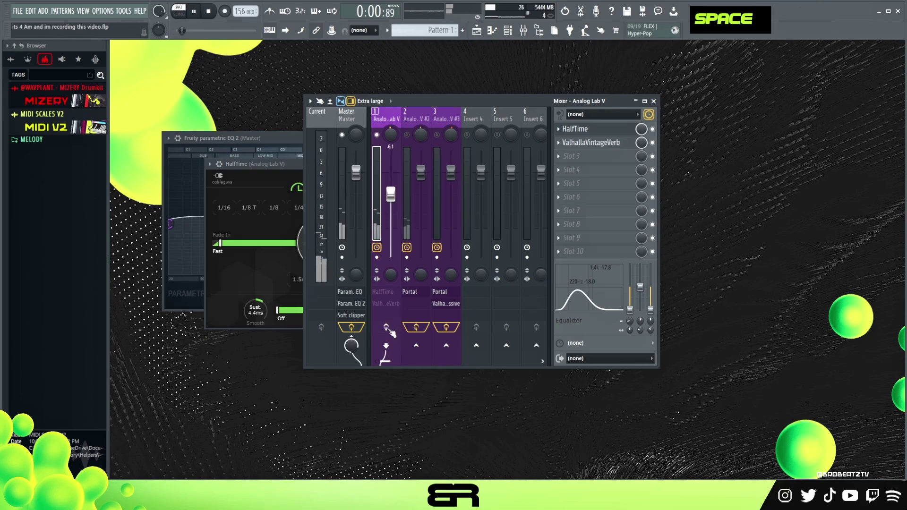
key("space")
key("space")
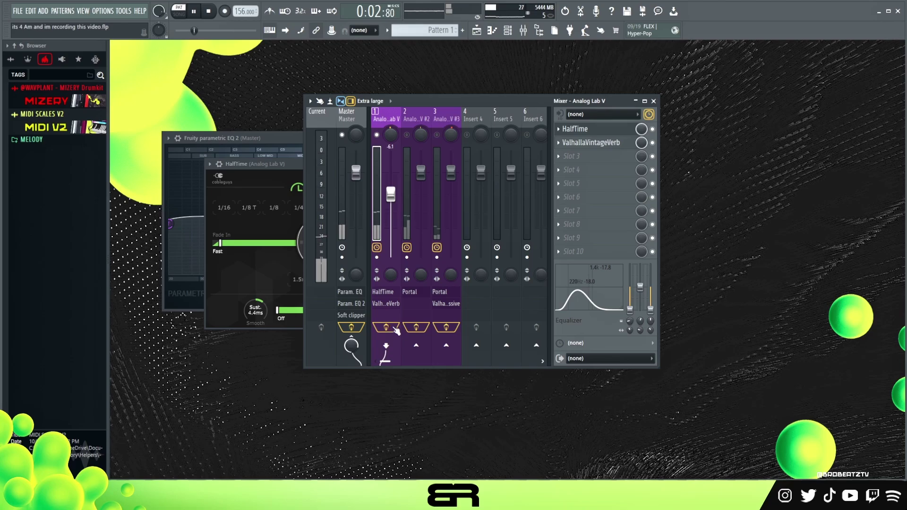
key("space")
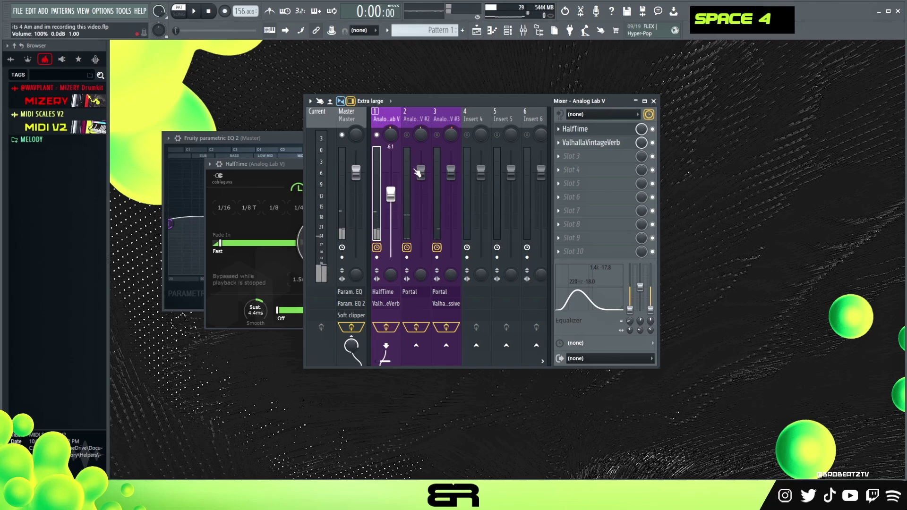
left_click(404, 124)
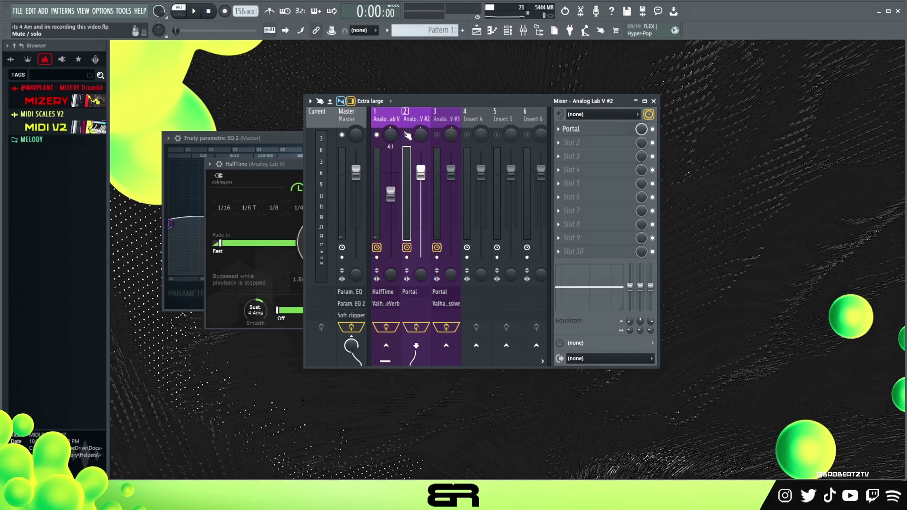
Step: Solo the Analog Lab V #2 track and play it
right_click(407, 136)
key("space")
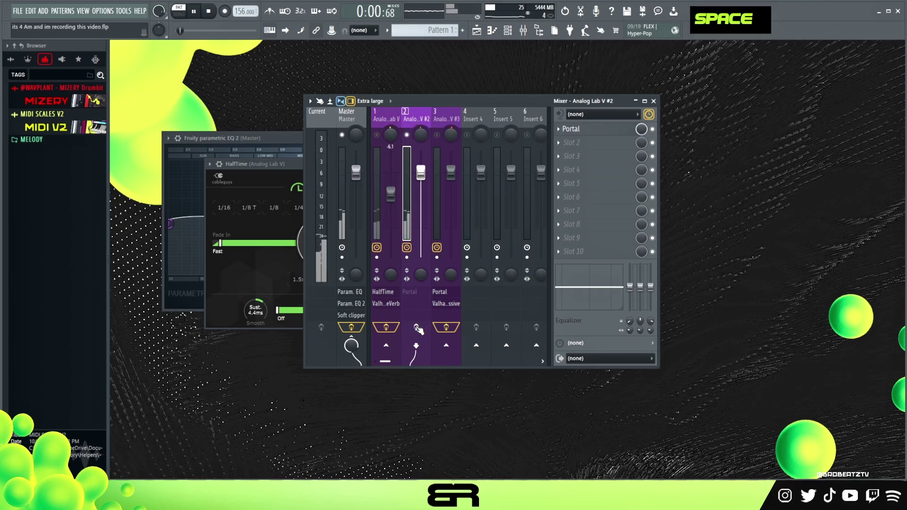
key("space")
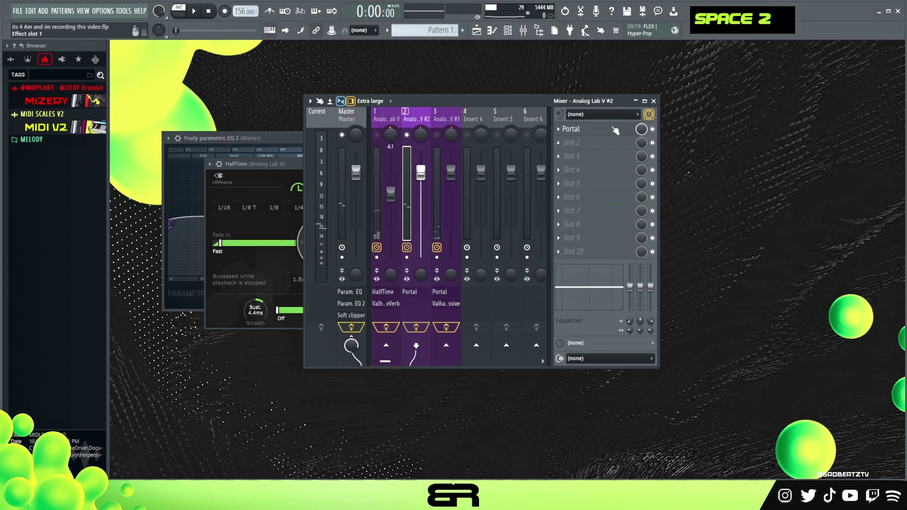
Step: Open Portal on Analog Lab V #2 and browse its presets around Melody Reduction (Octave)
left_click(615, 130)
left_click(686, 87)
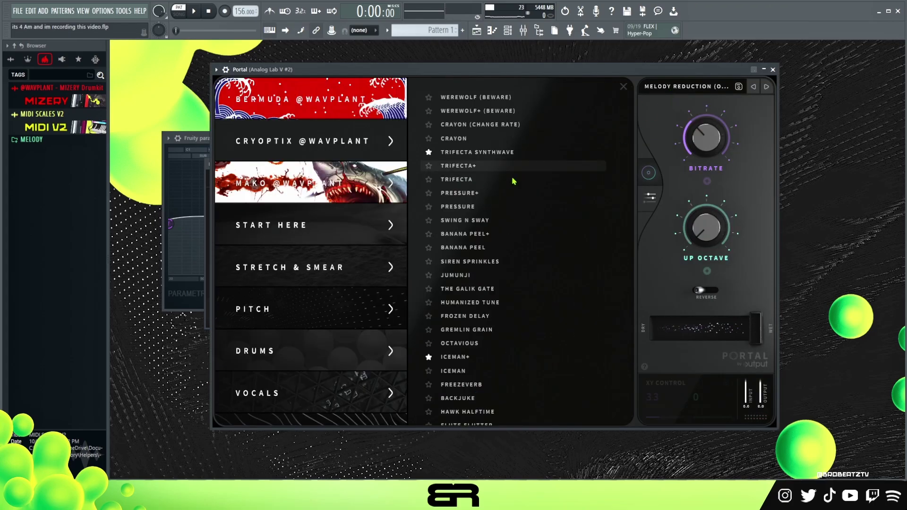
scroll(517, 229, "down", 1)
scroll(520, 233, "up", 1)
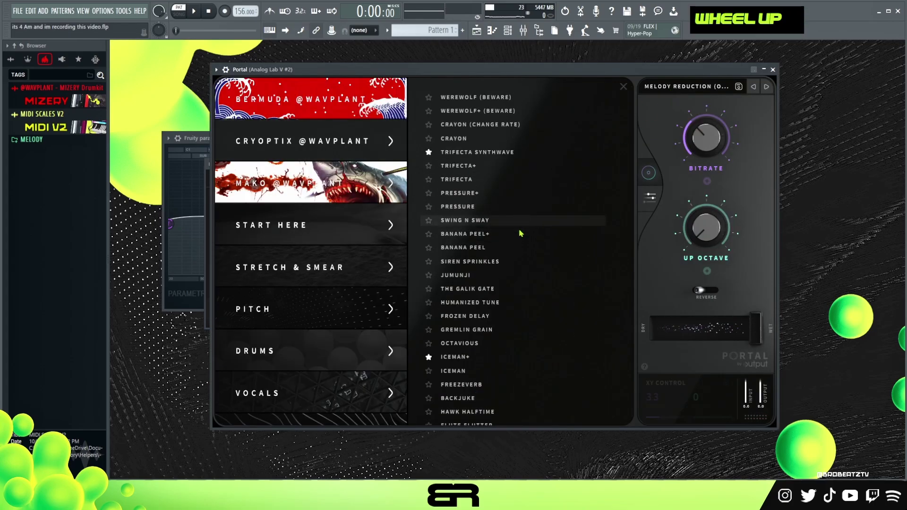
scroll(486, 348, "down", 1)
scroll(493, 215, "down", 10)
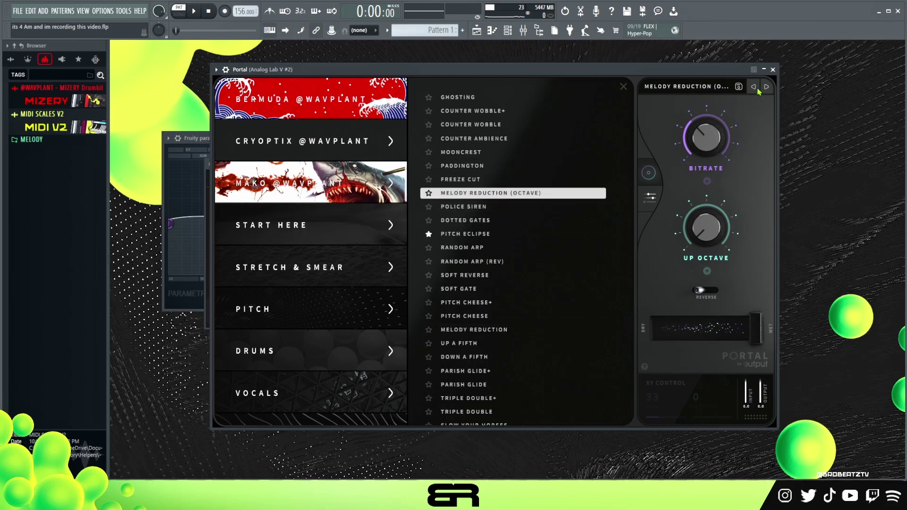
left_click(775, 71)
Step: Play the track again, then select the Analog Lab V #3 mixer track
key("space")
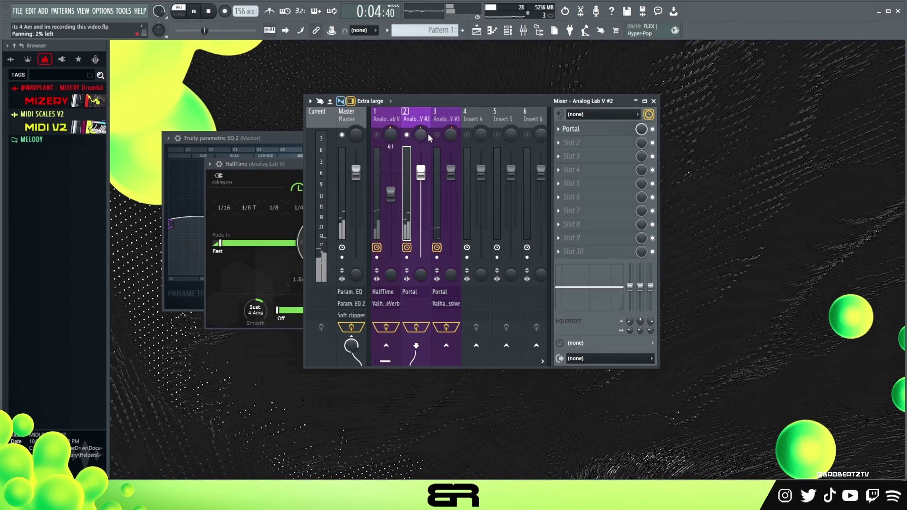
key("space")
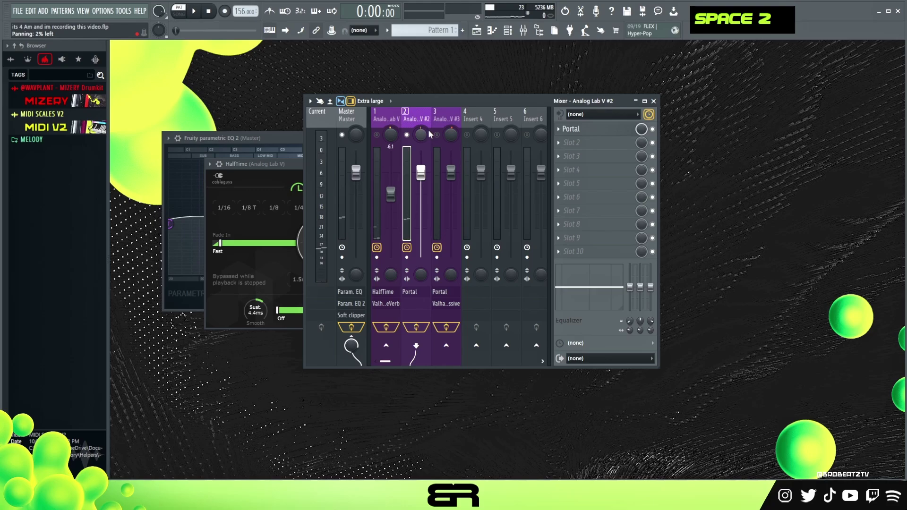
left_click(450, 119)
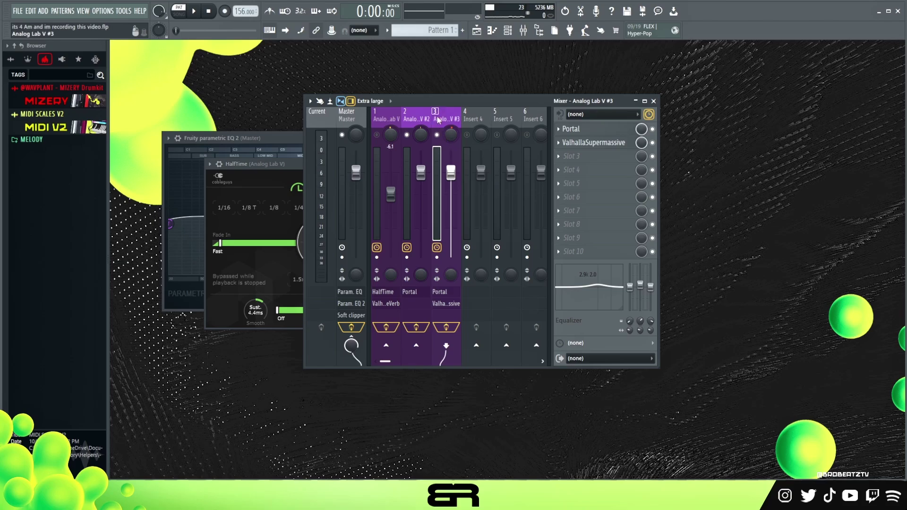
Step: Show the Analog Lab V #3 notes in the piano roll and select both D#6 notes
key("F6")
left_click(368, 229)
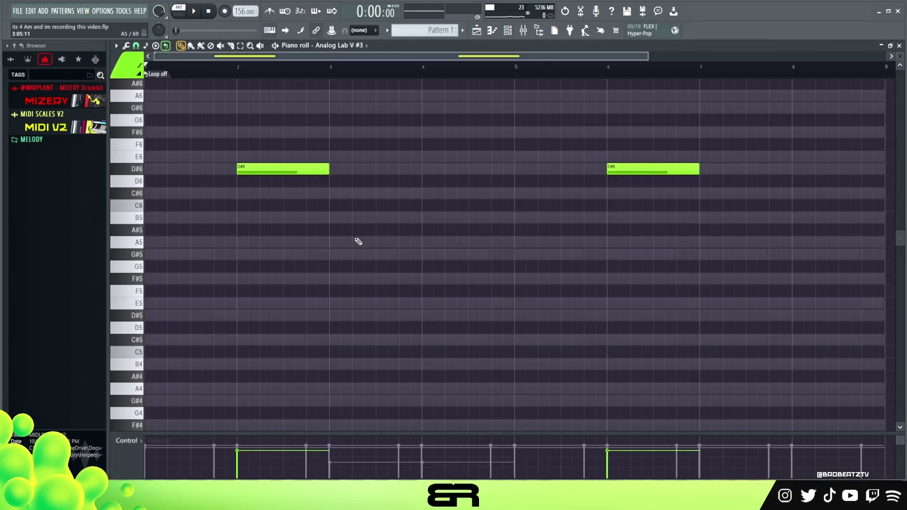
left_click_drag(219, 137, 718, 205)
left_click(522, 30)
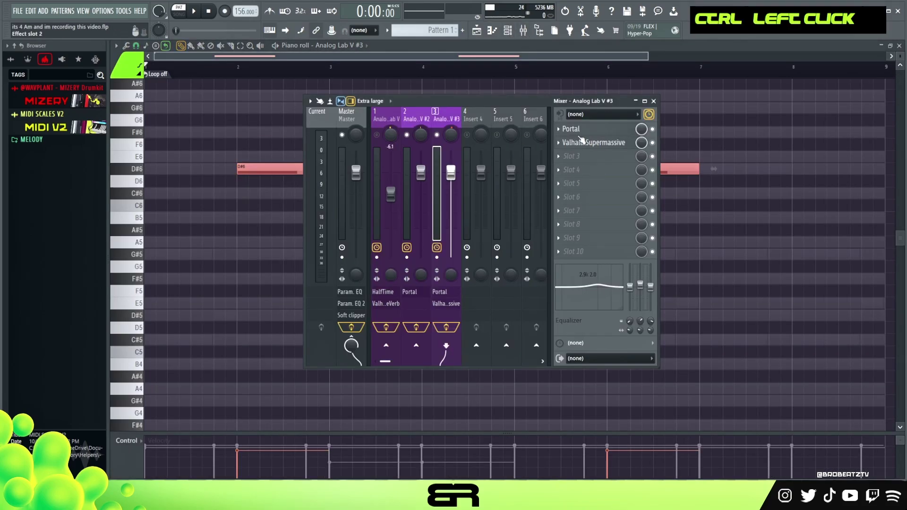
Step: Check the Portal presets and ValhallaSupermassive effect on Analog Lab V #3
left_click(583, 132)
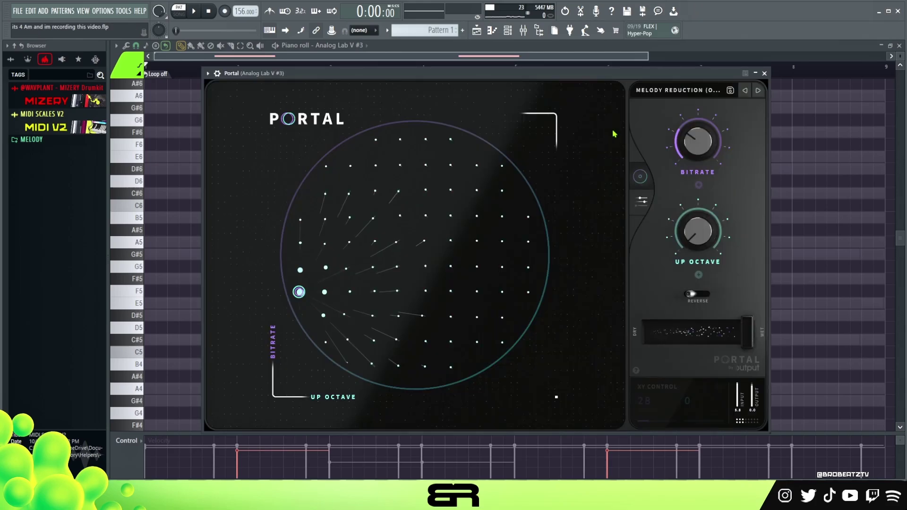
left_click_drag(636, 73, 603, 75)
left_click(645, 91)
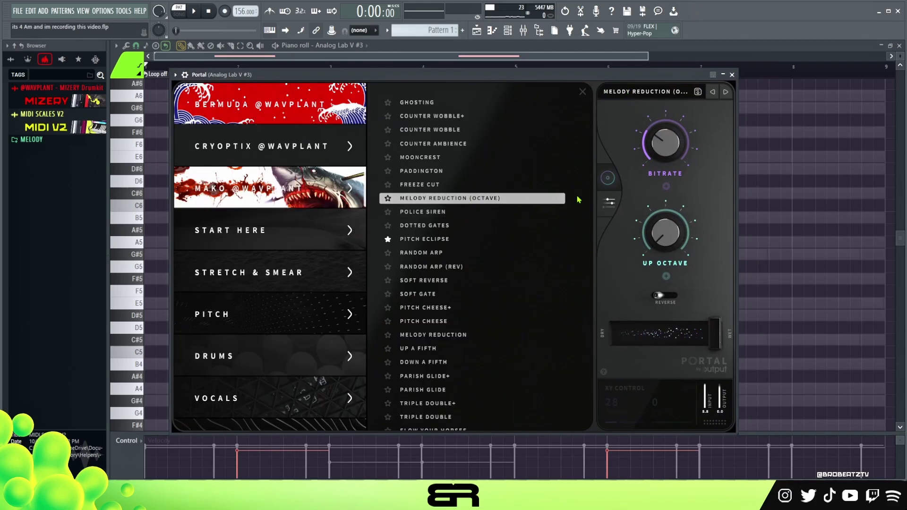
left_click(732, 75)
left_click(589, 146)
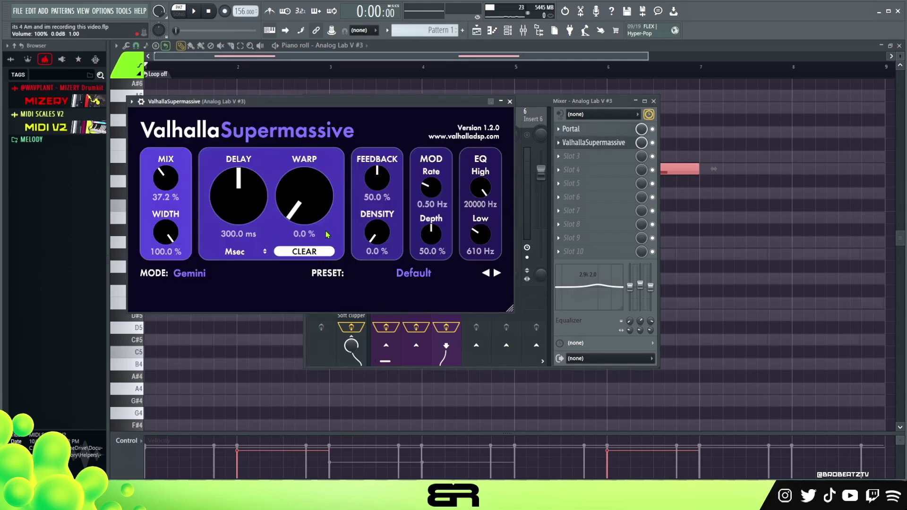
left_click(509, 102)
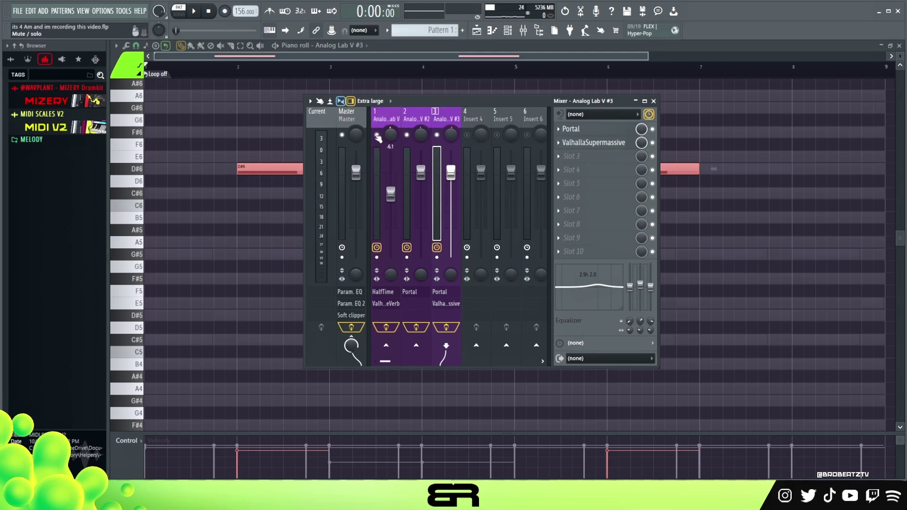
Step: Unsolo the track and play all three melodies together
right_click(377, 136)
key("space")
key("space")
key("space")
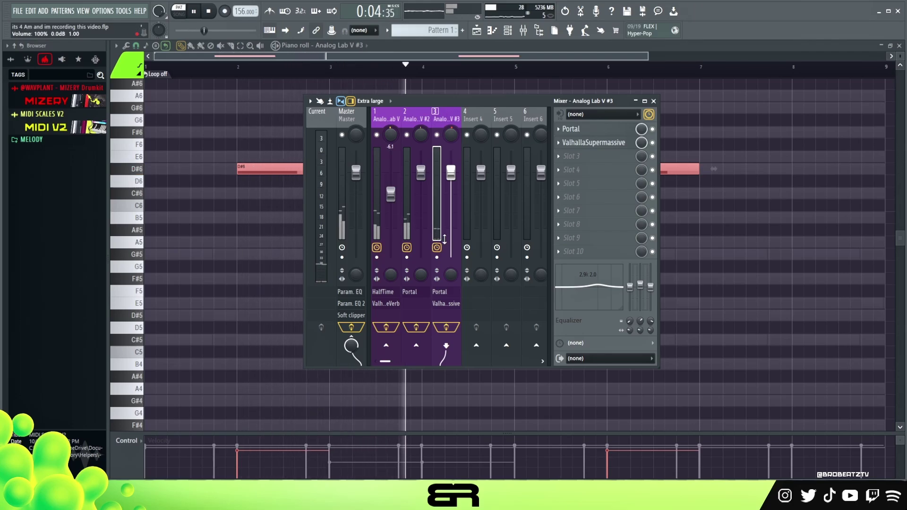
key("space")
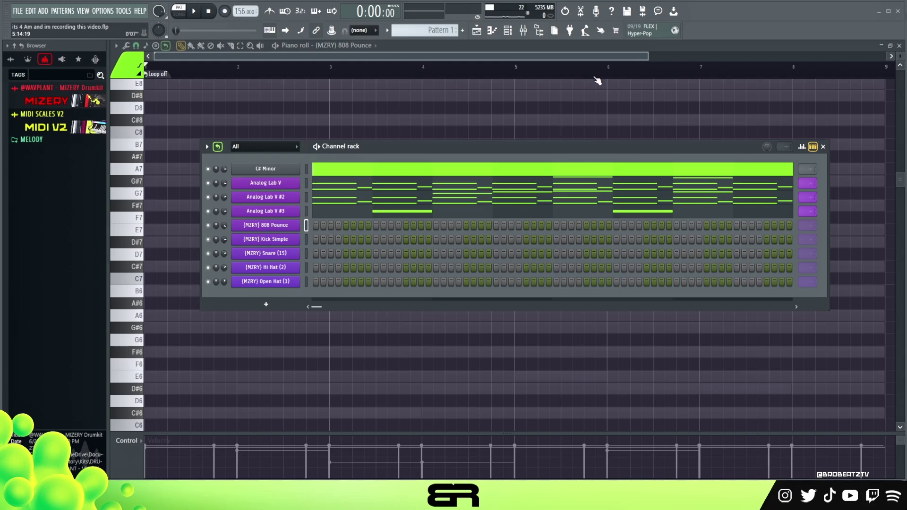
Step: Place two C#6 notes at the start of bar 1 in the 808 Pounce piano roll
right_click(285, 147)
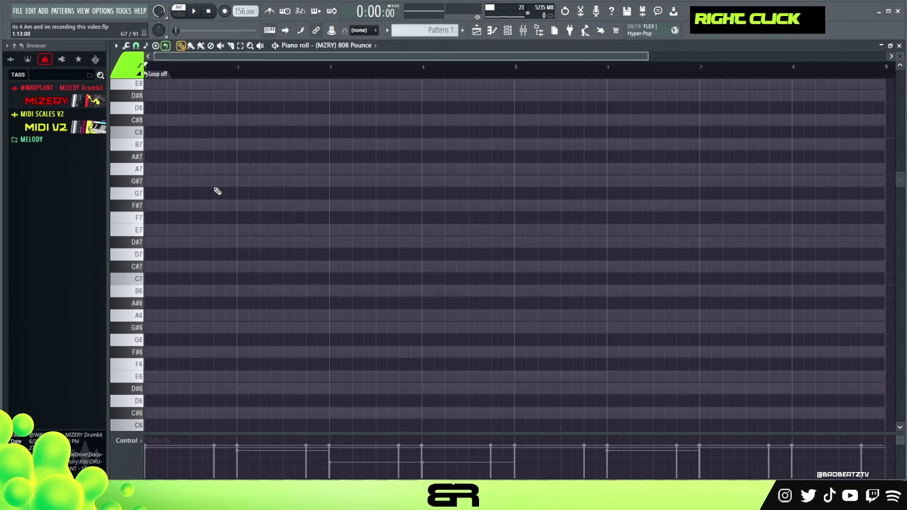
scroll(215, 222, "down", 5)
scroll(203, 292, "up", 3)
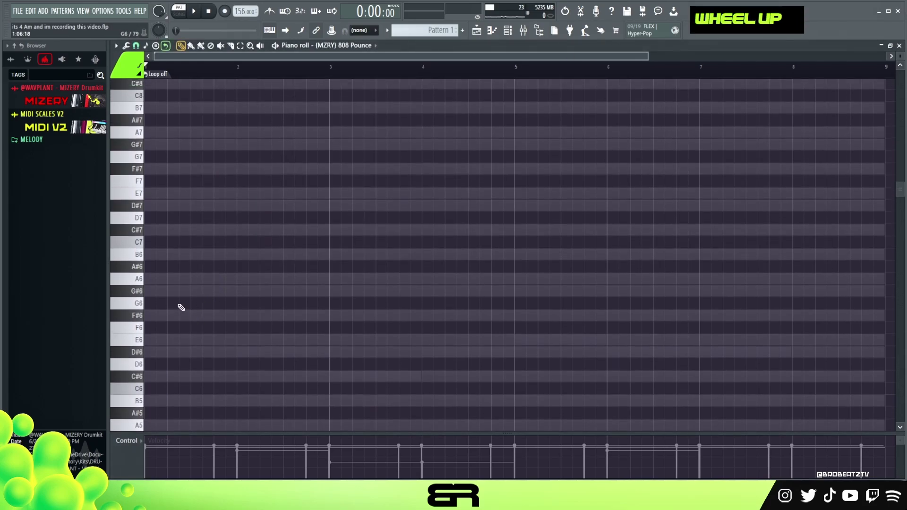
left_click(165, 376)
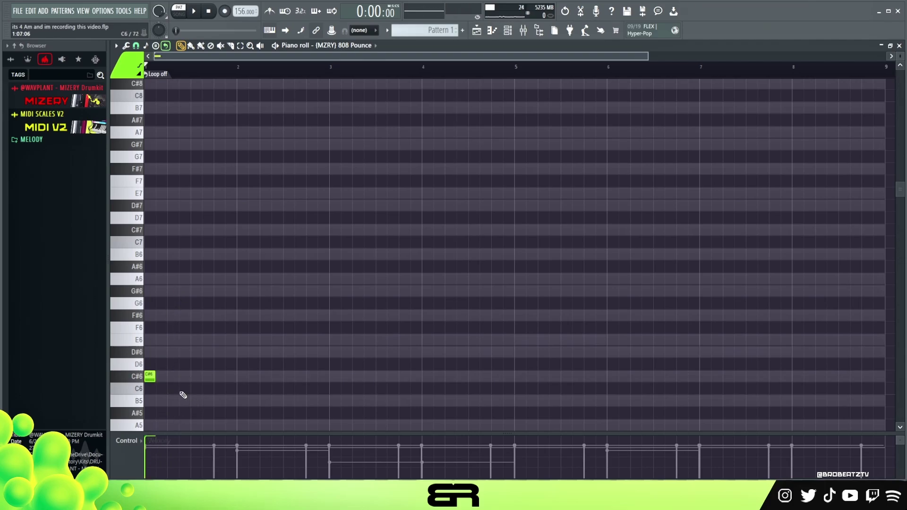
left_click(181, 378)
key("space")
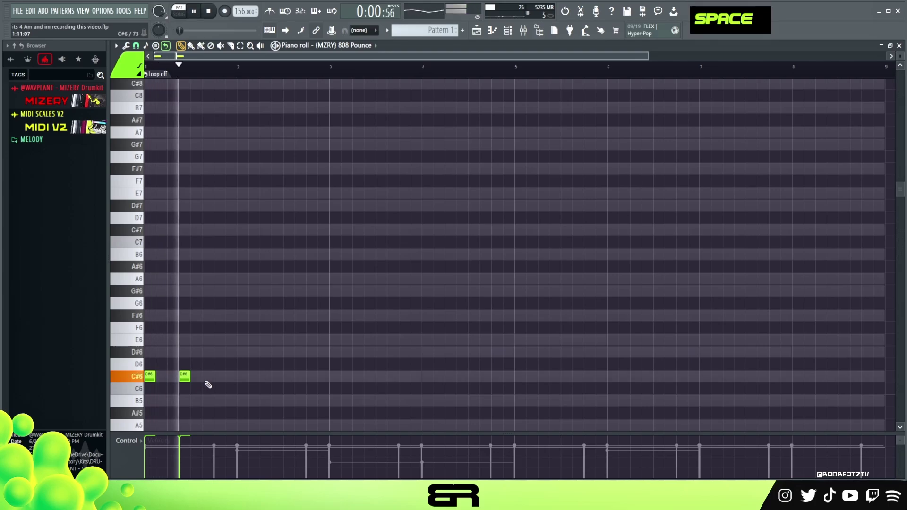
key("space")
key("space")
key("space")
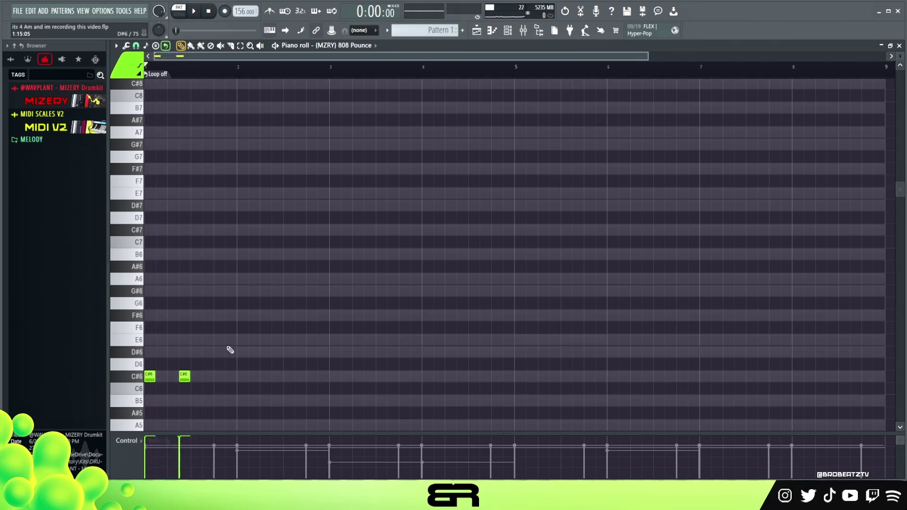
Step: Try D#6 and E6 notes after the C#6 notes, then delete them
scroll(230, 346, "down", 2)
scroll(230, 346, "up", 1)
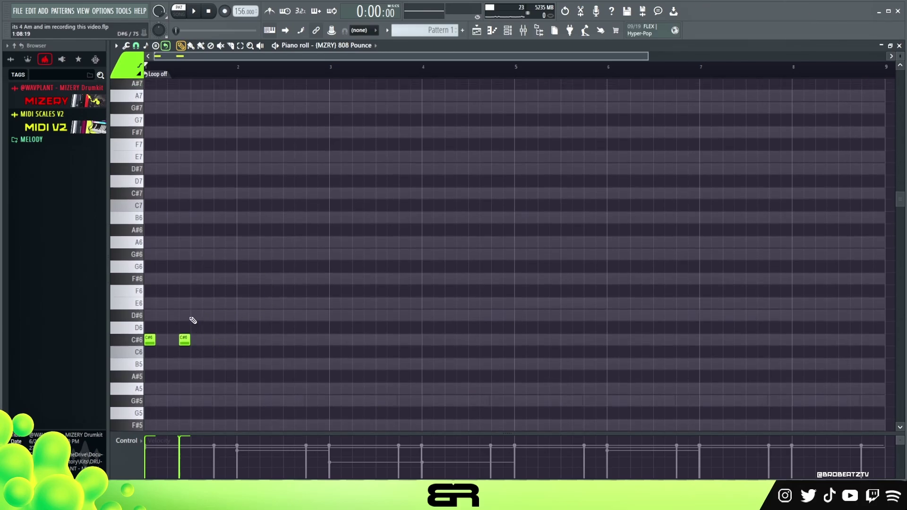
left_click(218, 315)
left_click(241, 304)
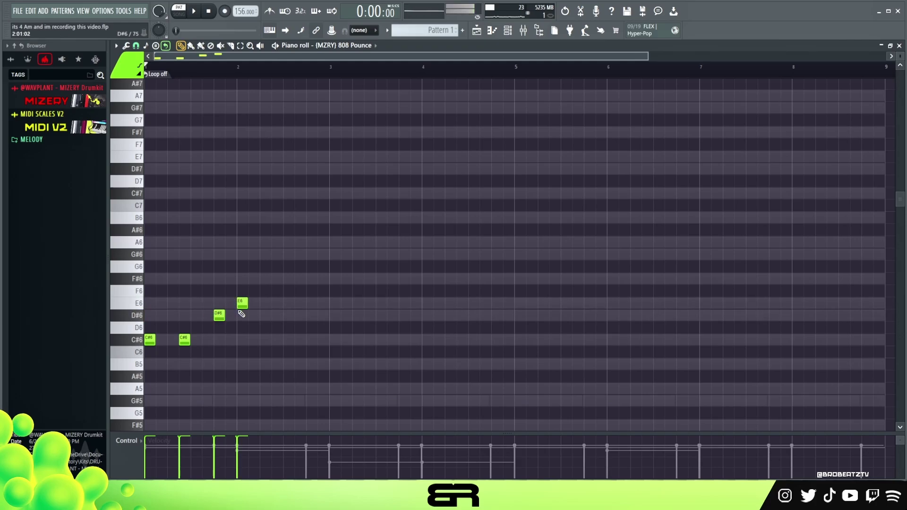
key("space")
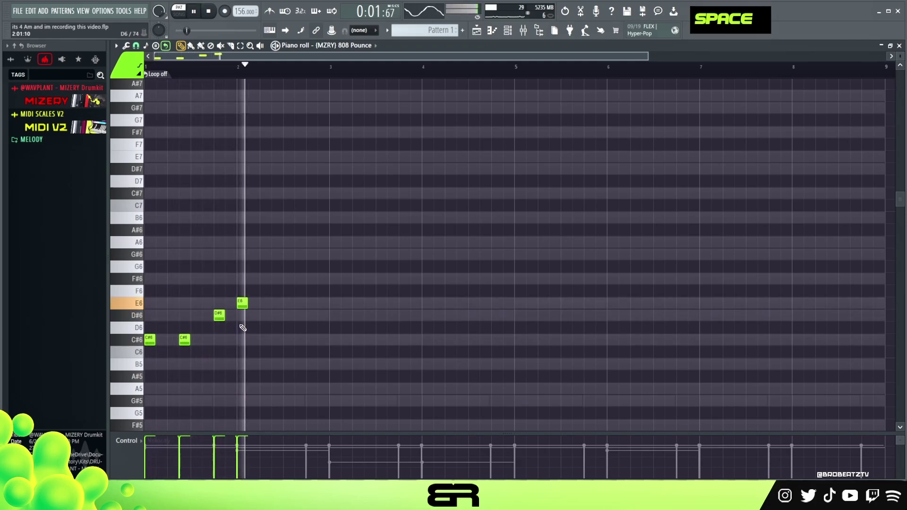
key("space")
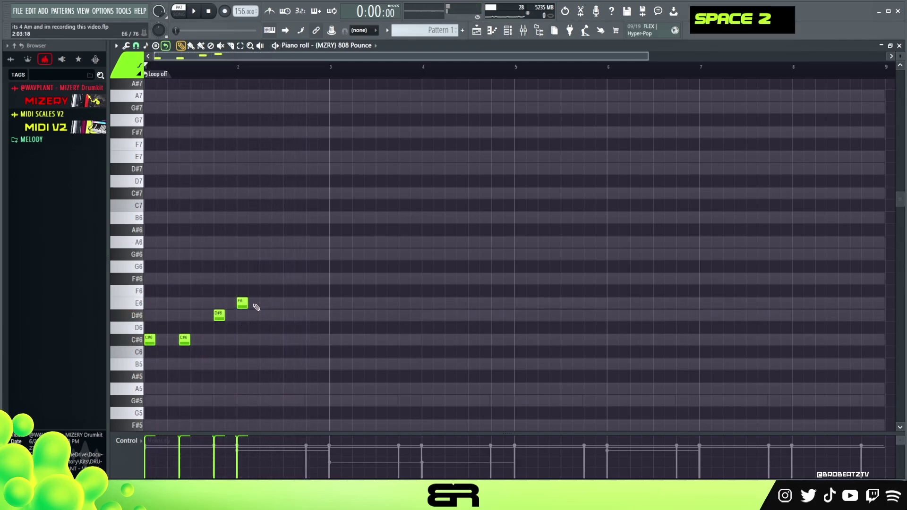
right_click(242, 303)
right_click(219, 315)
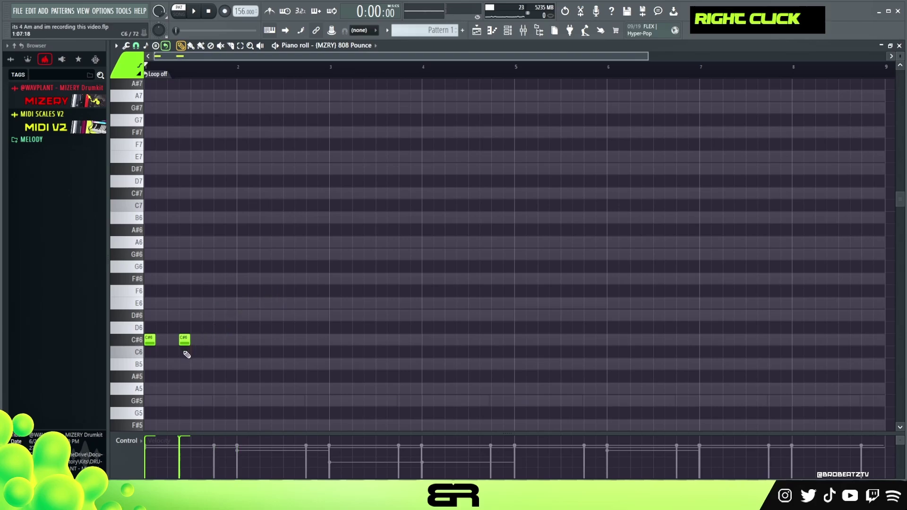
Step: Add a third C#6 note, then place an A note and raise it to A6
double_click(186, 340)
left_click(195, 340)
key("space")
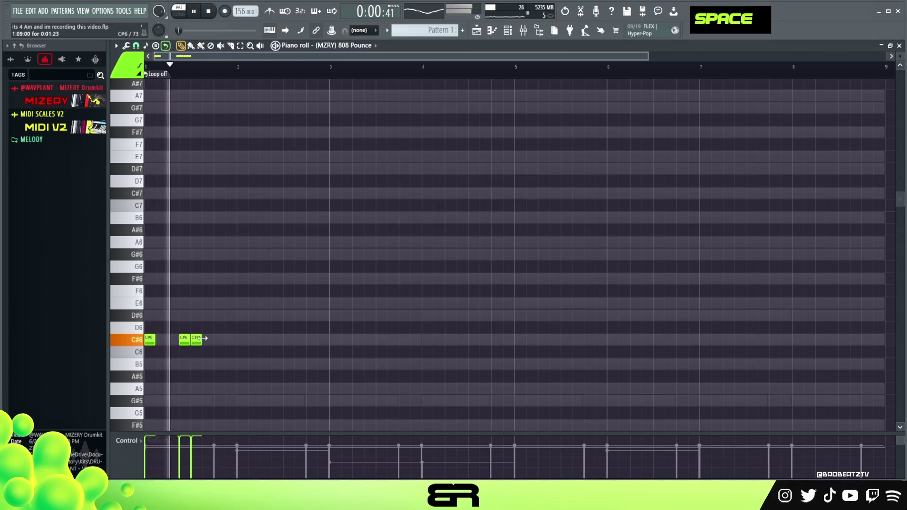
key("space")
key("space")
key("space")
key("space")
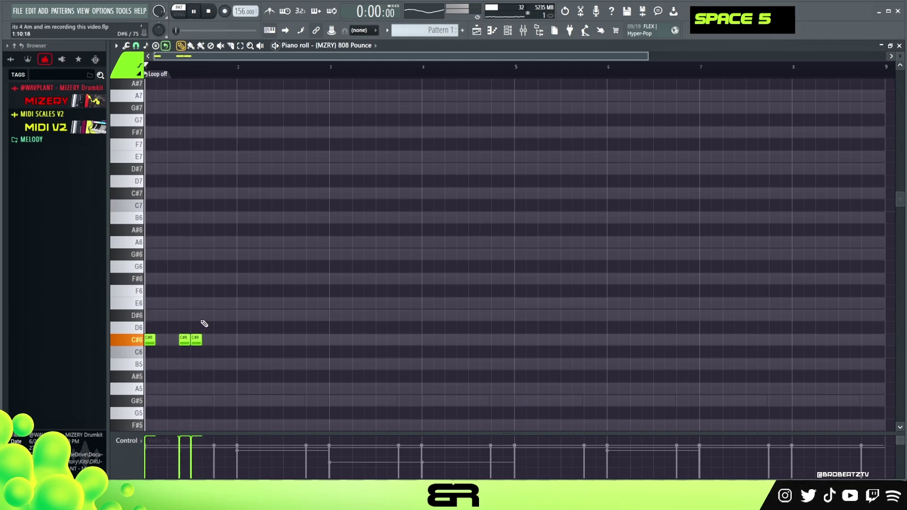
key("space")
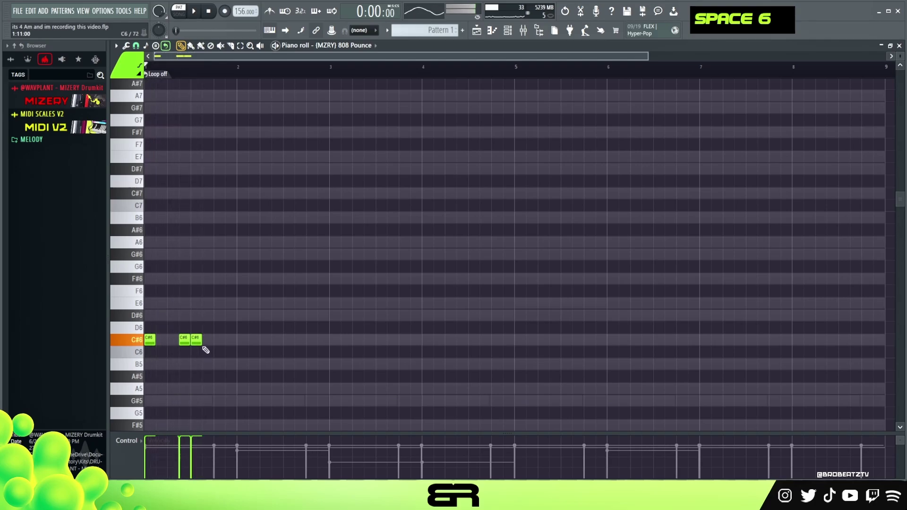
left_click(208, 388)
key("ctrl+Up")
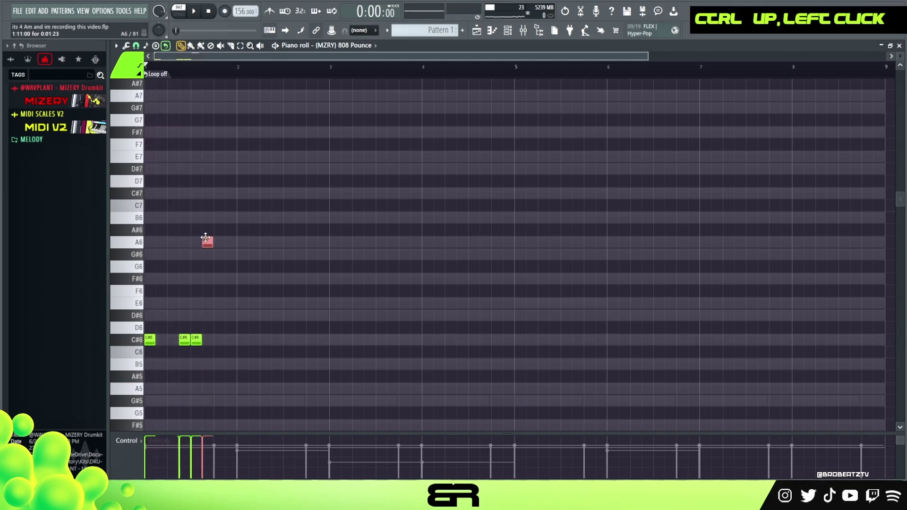
Step: Add a second A6 note and a B6 note after the first A6
left_click(254, 241)
key("space")
right_click(260, 279)
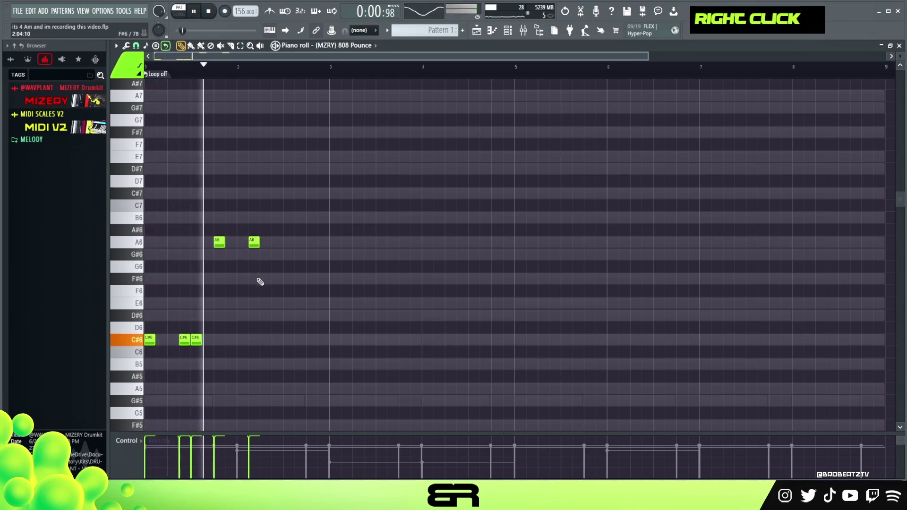
left_click(289, 217)
key("space")
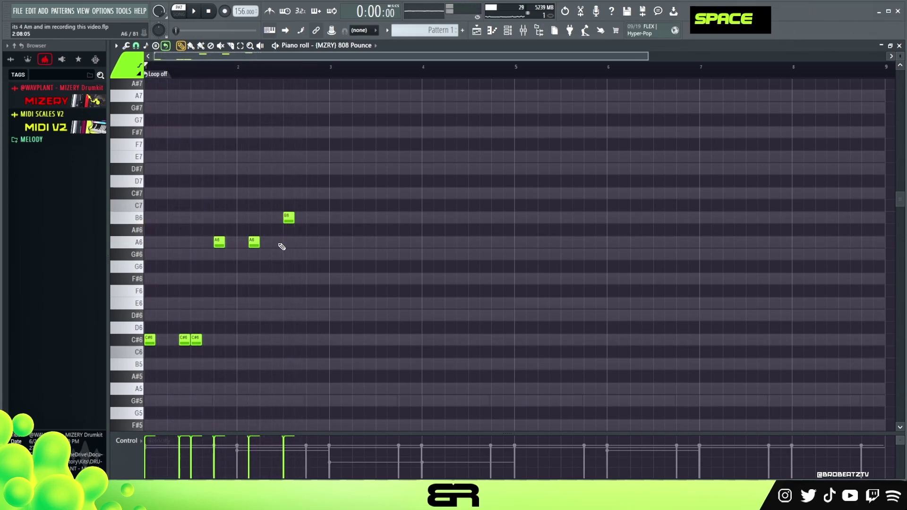
key("space")
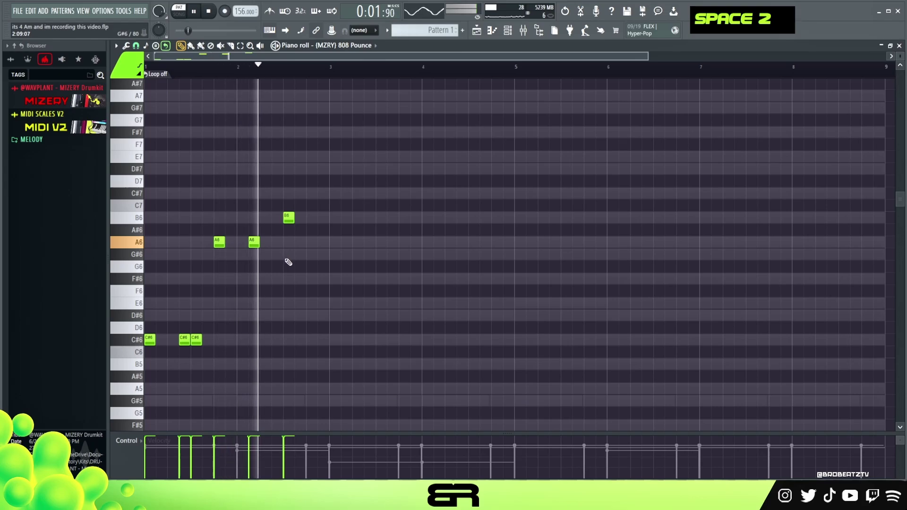
key("space")
Step: Copy the seven-note phrase to bar 3 and remove one copied C#6 note
key("ctrl+a")
left_click_drag(152, 338, 338, 334)
right_click(380, 339)
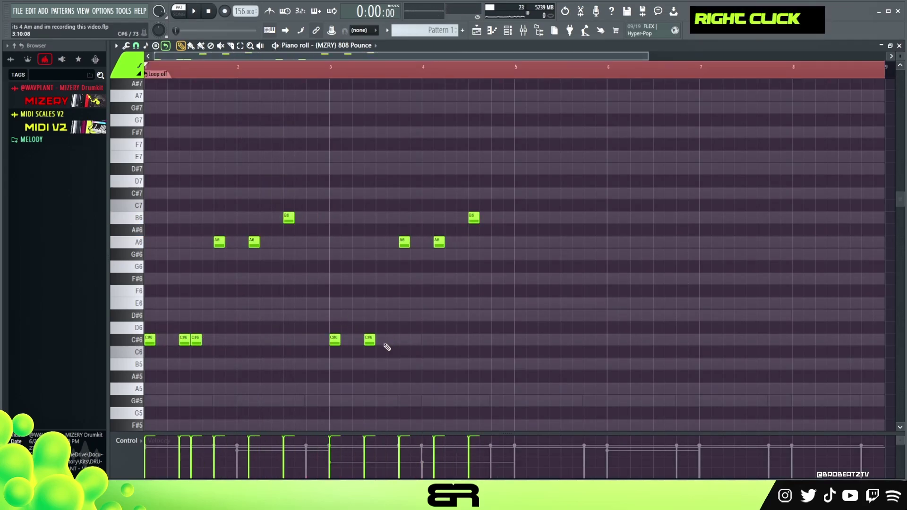
key("space")
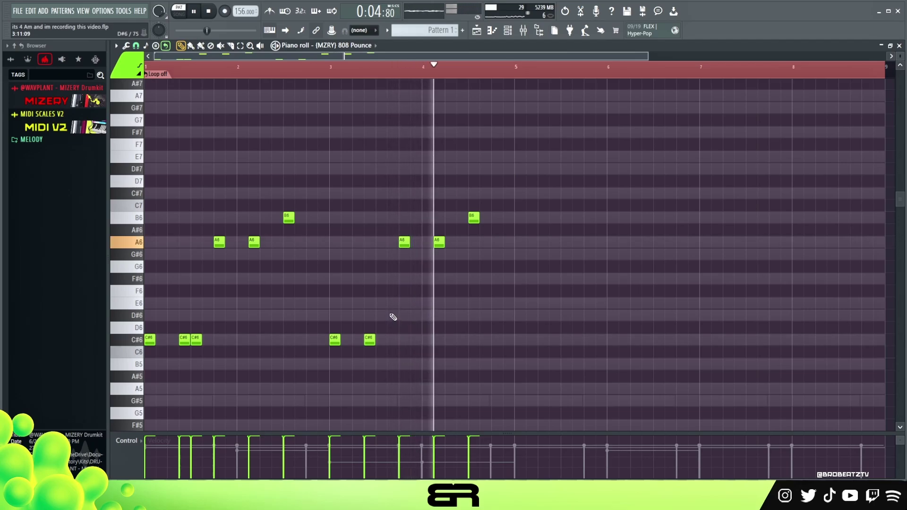
key("space")
Step: Copy the phrase to bar 5 and delete the extra C#6 note there
key("ctrl+a")
left_click_drag(146, 339, 514, 339)
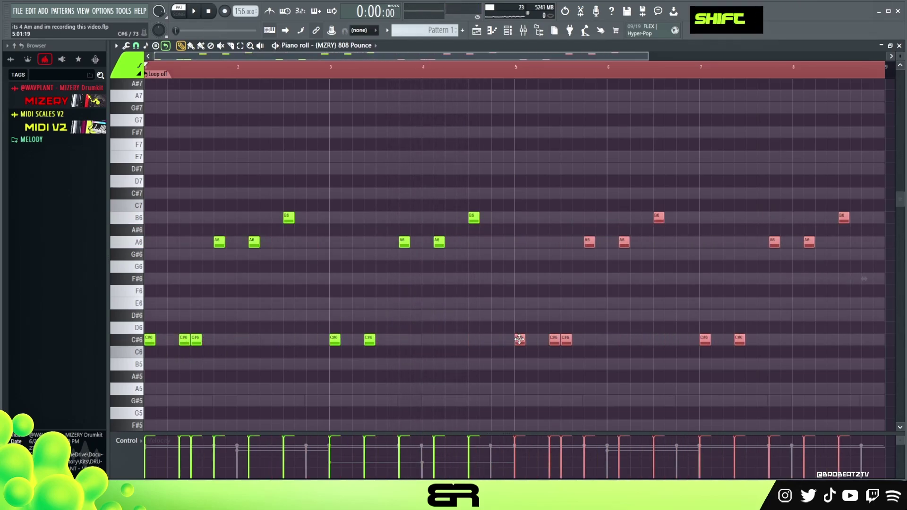
right_click(546, 313)
right_click(565, 339)
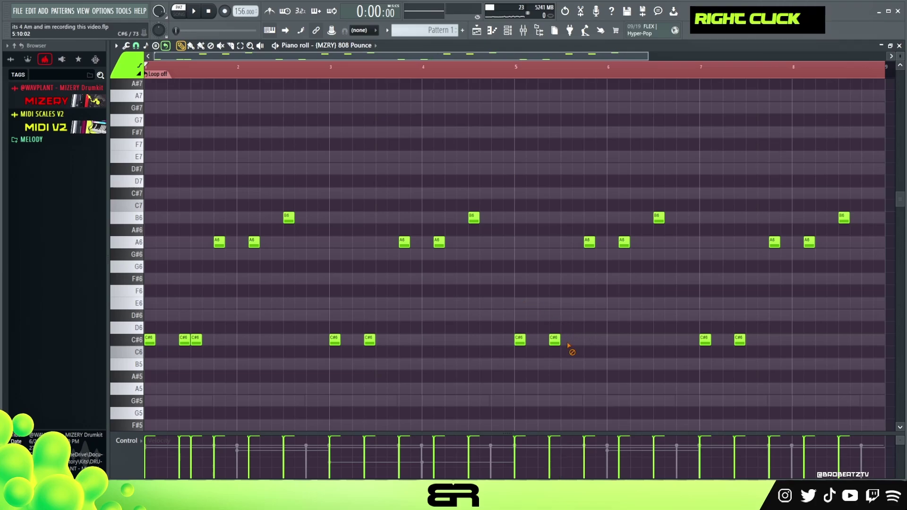
Step: Add C#6 notes in bar 7 and end bar 8 on a C#7 note
left_click(715, 342)
left_click(747, 348)
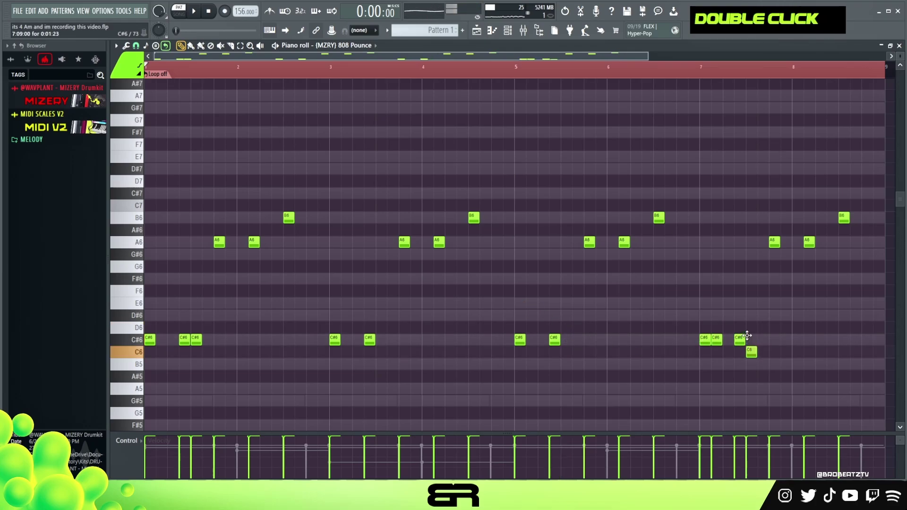
left_click_drag(746, 335, 747, 336)
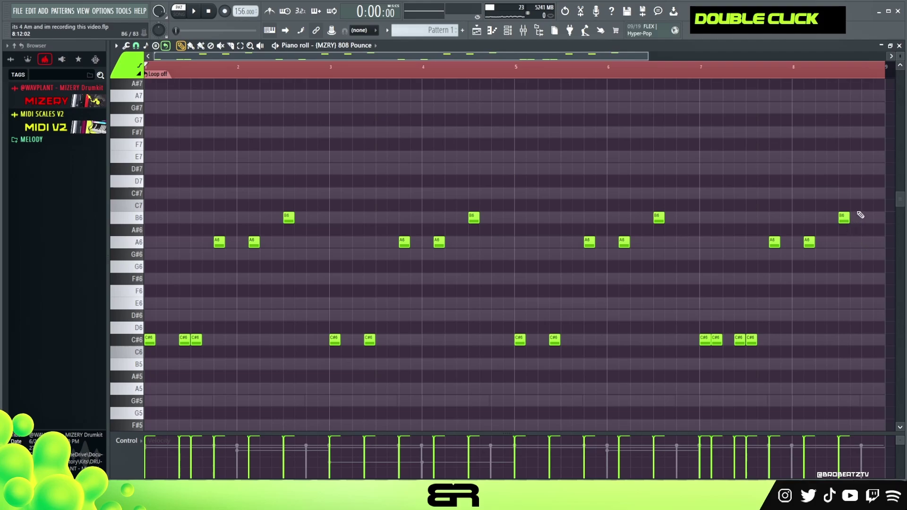
left_click_drag(866, 193, 876, 194)
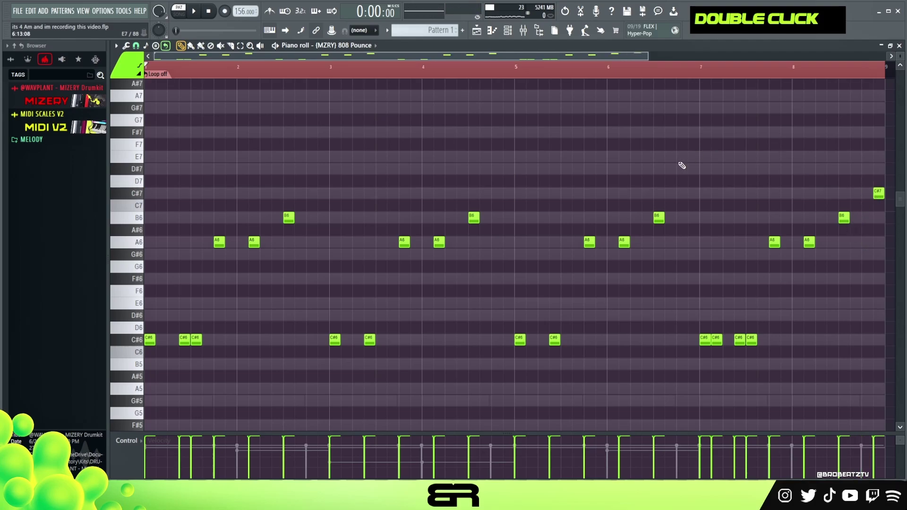
left_click(878, 194, "ctrl")
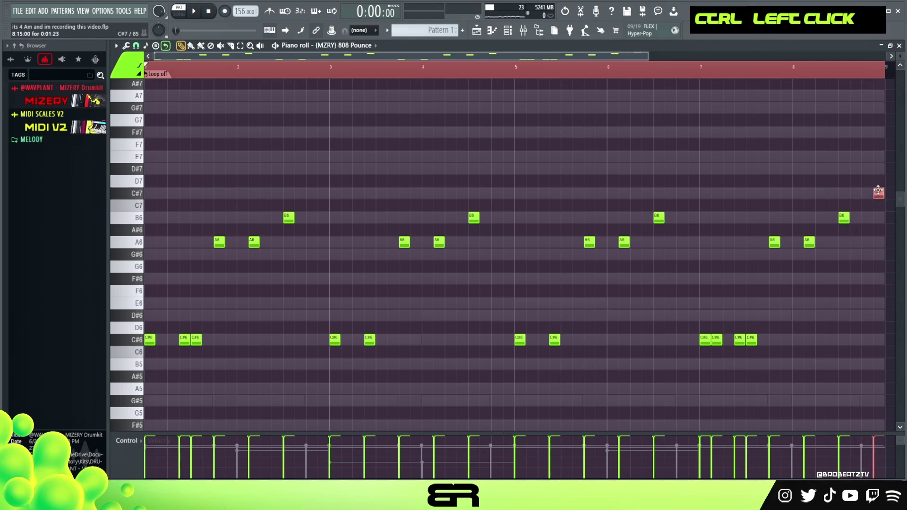
key("ctrl+Down")
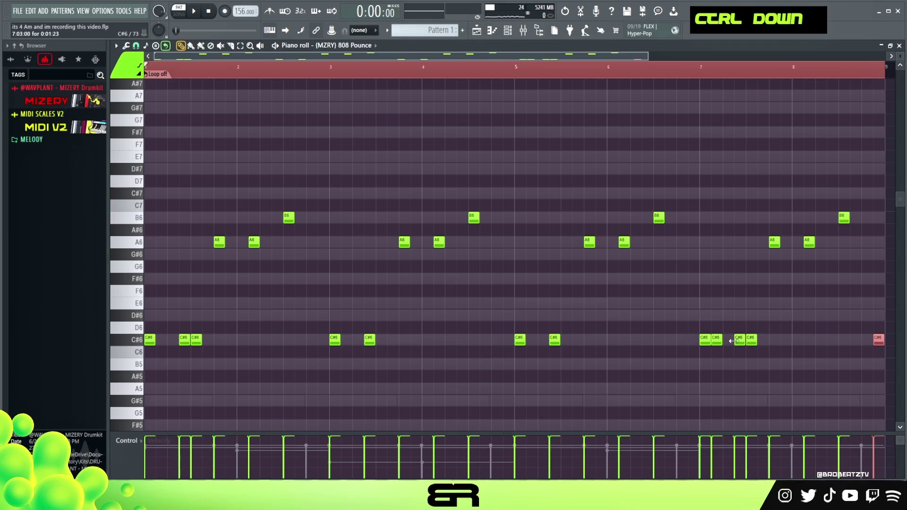
key("ctrl+Up")
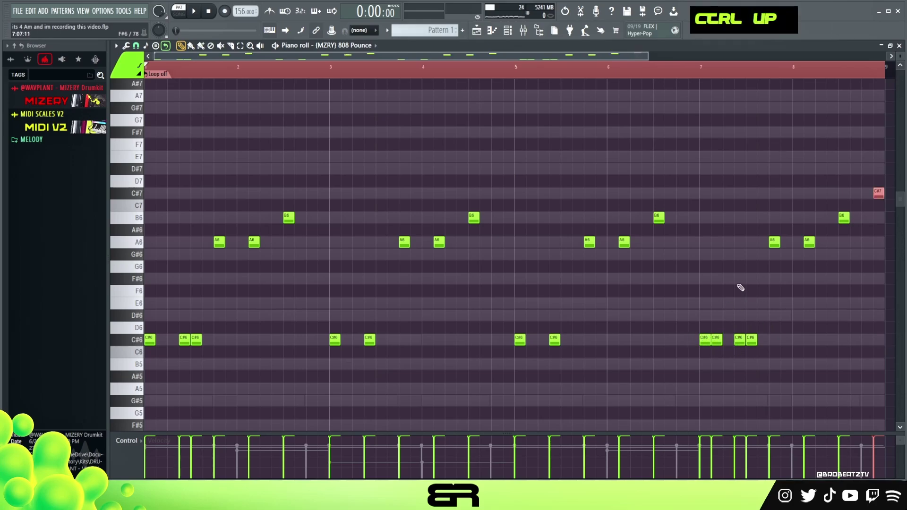
Step: Copy all 808 Pounce notes and paste them into the {MZRY} Kick Simple channel
right_click(741, 284)
key("ctrl+a")
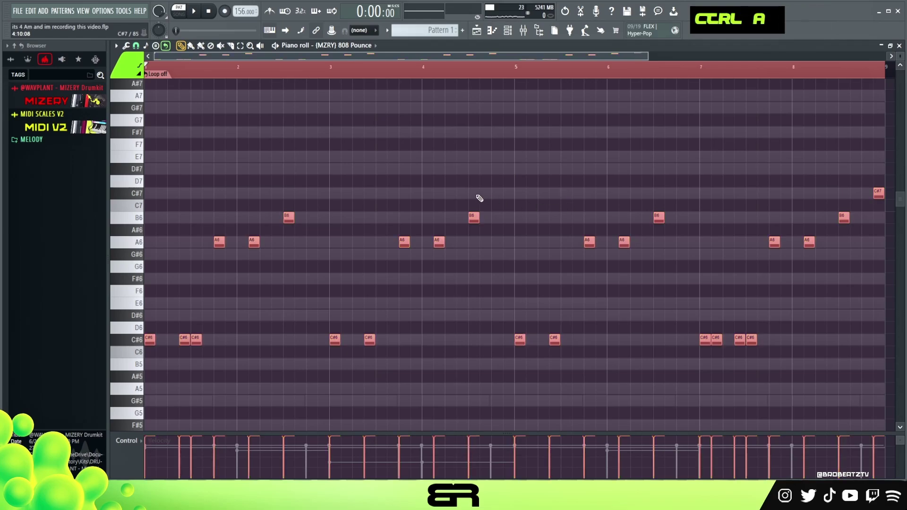
double_click(210, 75)
left_click(507, 31)
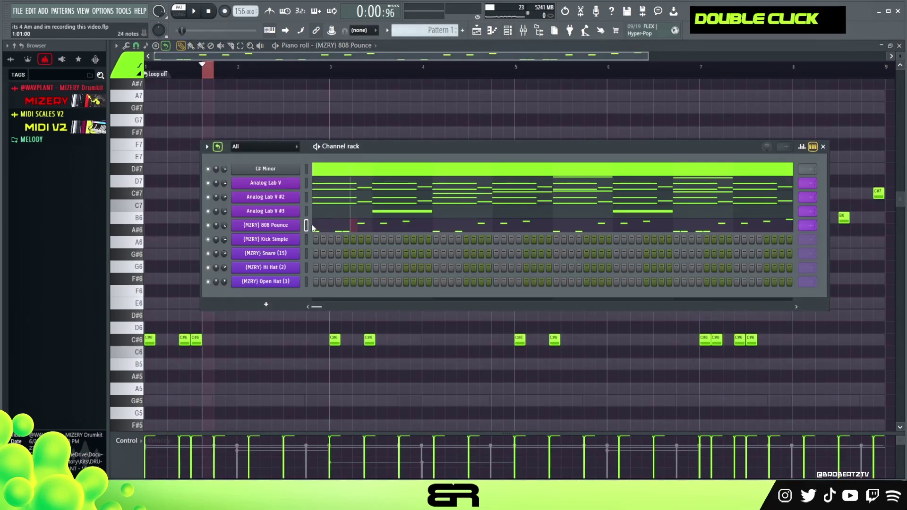
right_click(299, 222)
left_click(283, 241)
right_click(283, 241)
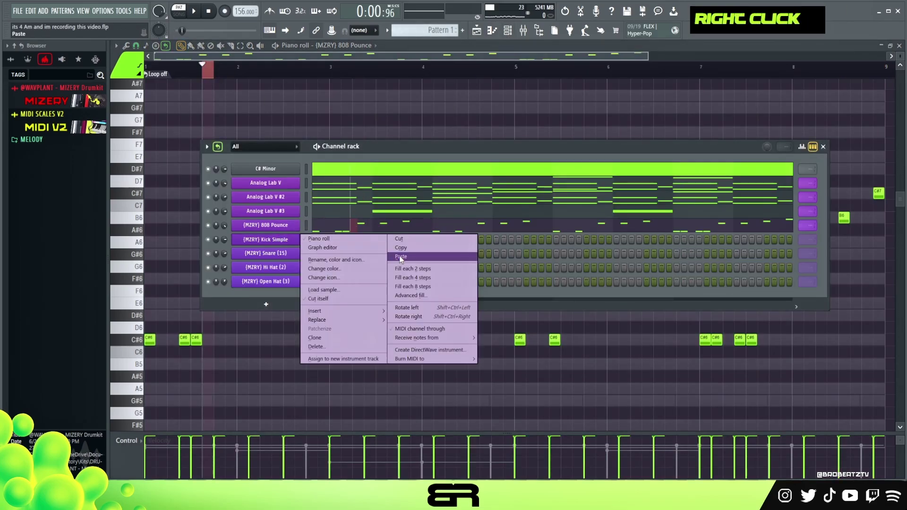
left_click(406, 257)
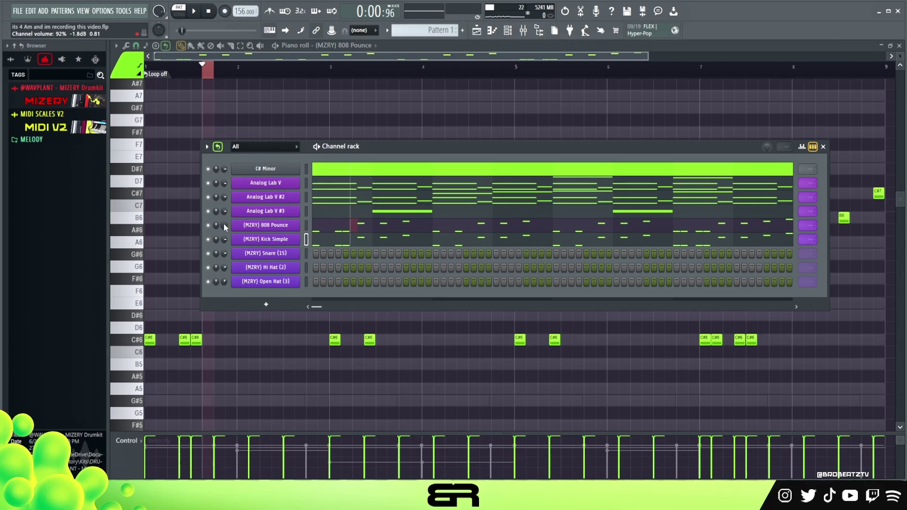
Step: Open the mixer on the Master track and check its Fruity soft clipper settings
left_click(526, 32)
left_click(352, 118)
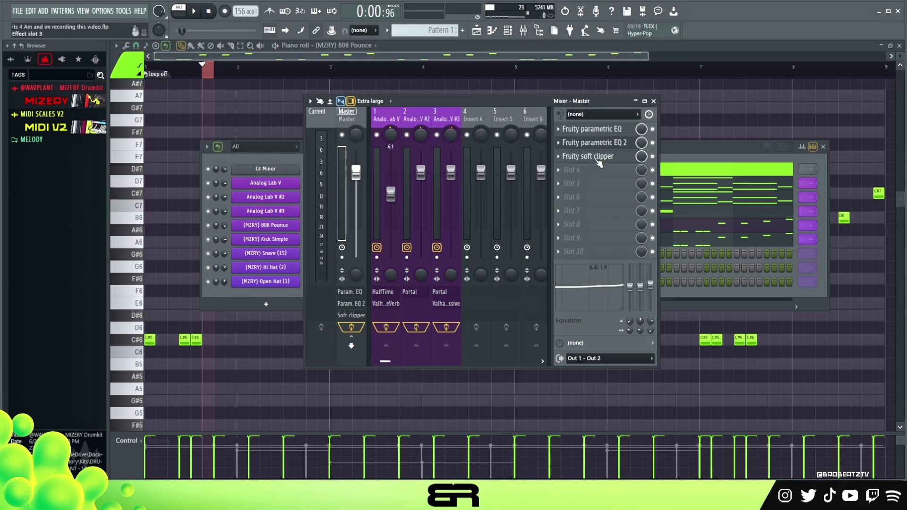
left_click(598, 160)
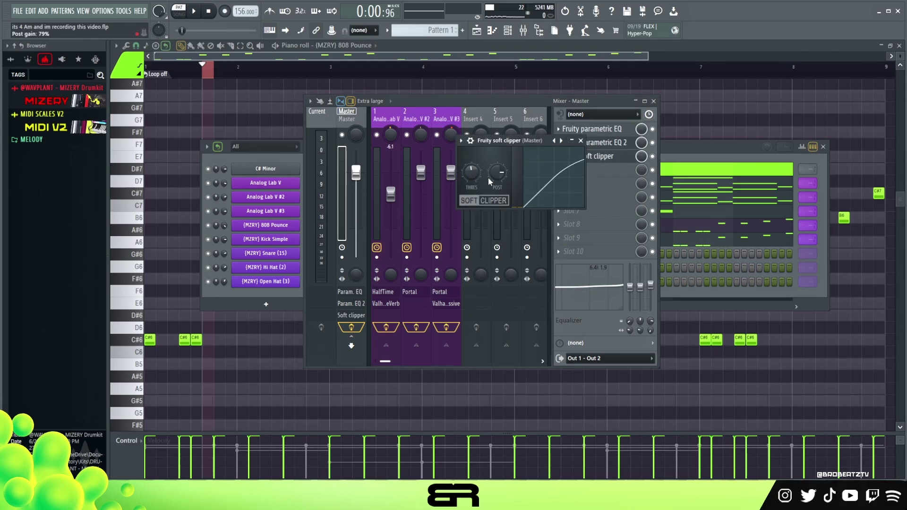
left_click(581, 141)
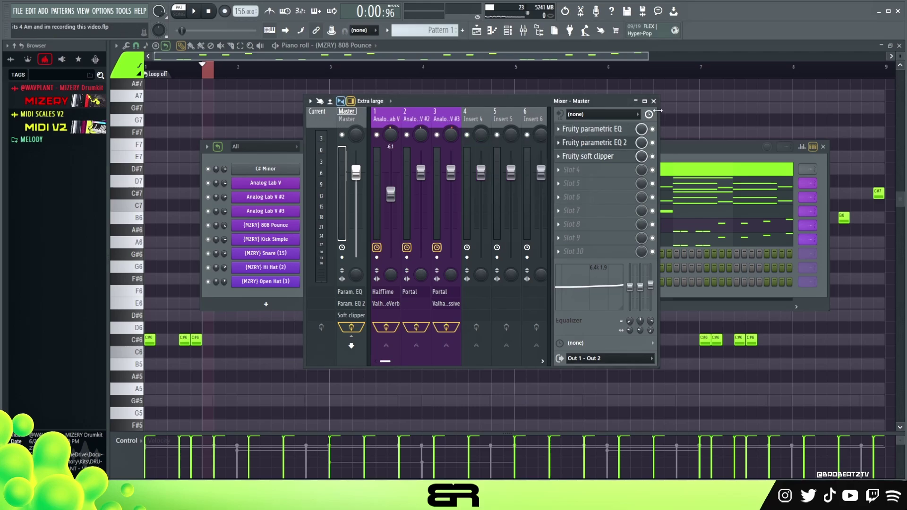
Step: Flatten every Kick Simple note onto C5 with the note limiter
left_click(654, 101)
left_click(339, 245)
key("ctrl+a")
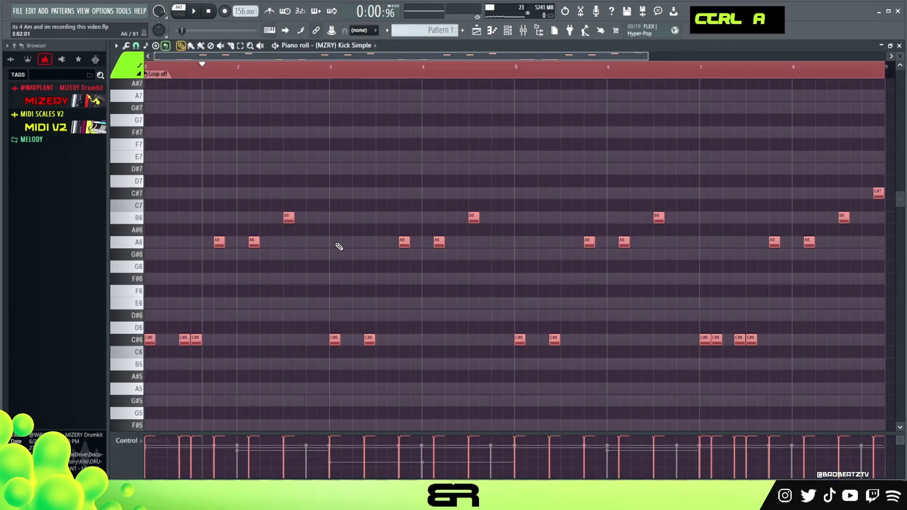
key("alt+k")
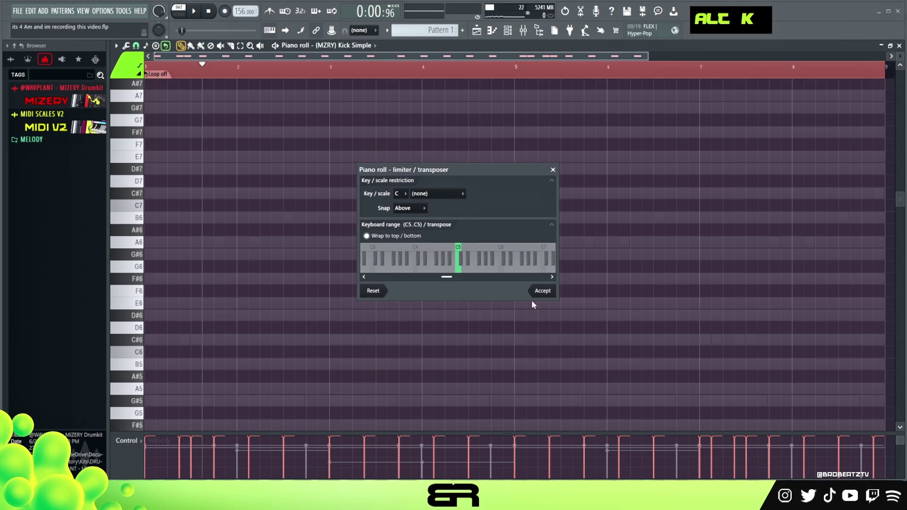
left_click(542, 290)
Step: Copy the kick notes down to B4 to double them, then audition the doubled kick
scroll(484, 302, "down", 6)
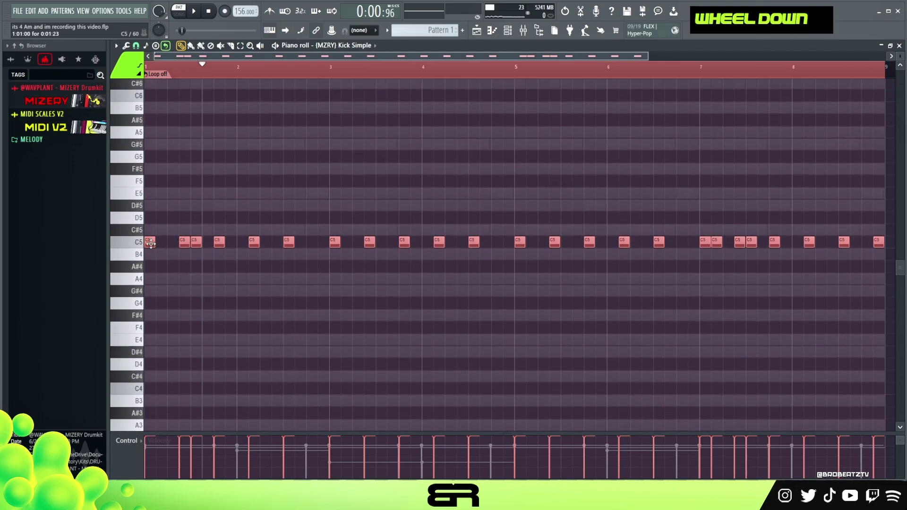
left_click_drag(150, 243, 154, 256)
right_click(208, 82)
double_click(230, 75)
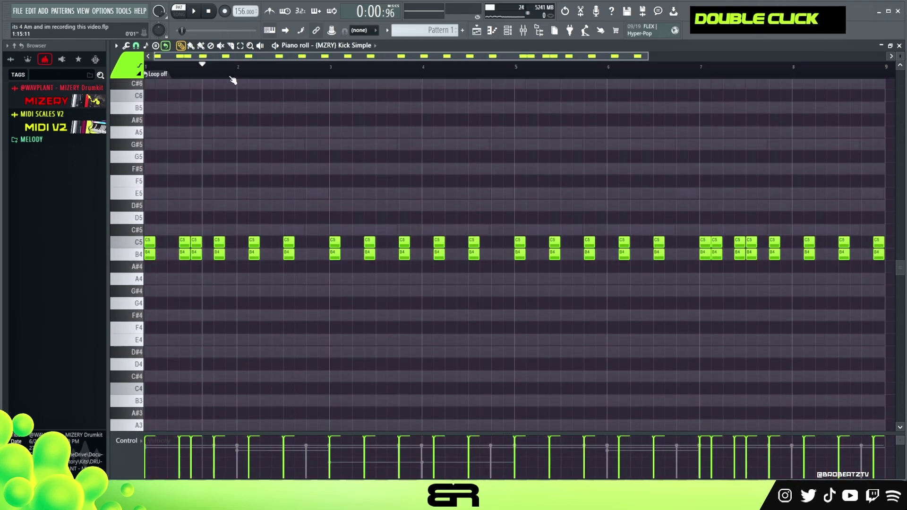
key("space")
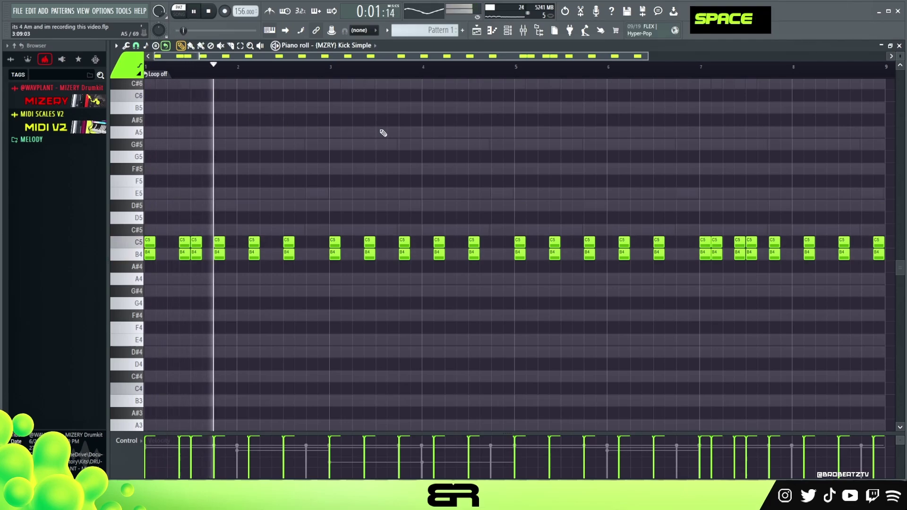
key("space")
Step: Select all the 808 Pounce notes and play them against the doubled kick
left_click(509, 33)
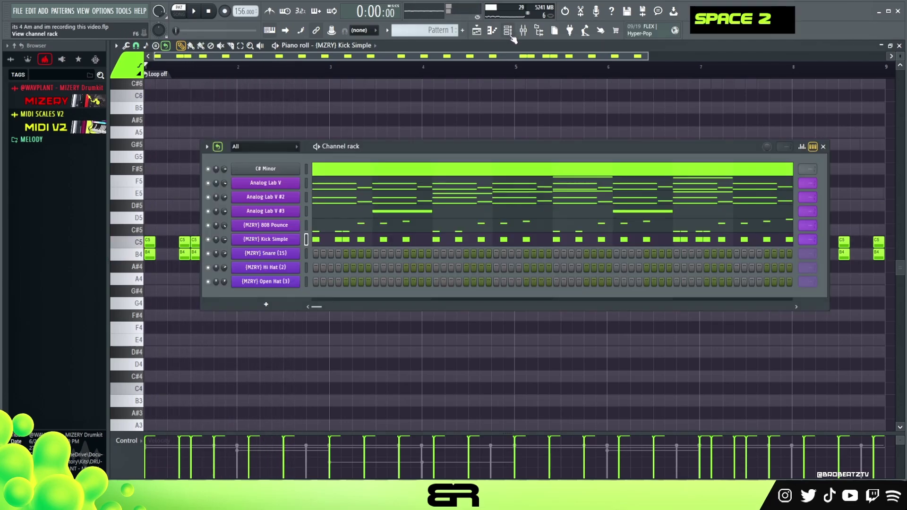
left_click(340, 226)
key("ctrl+a")
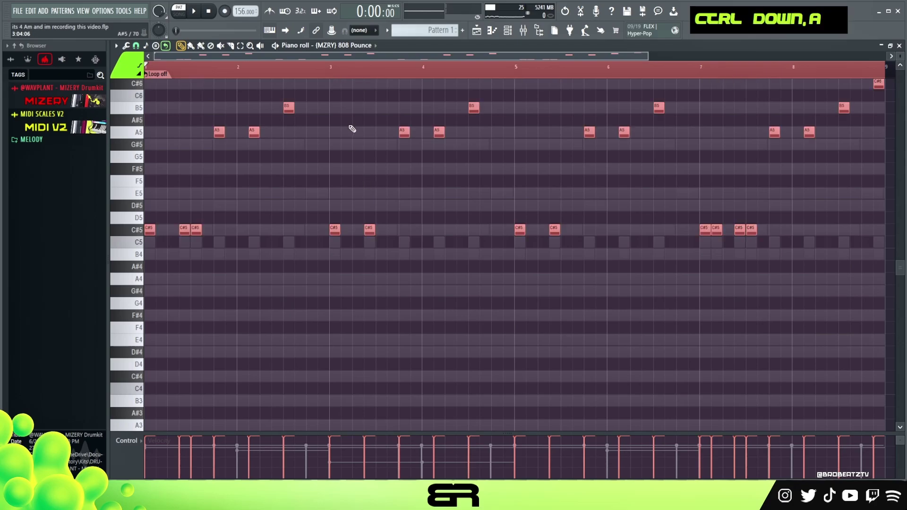
scroll(349, 142, "up", 3)
key("space")
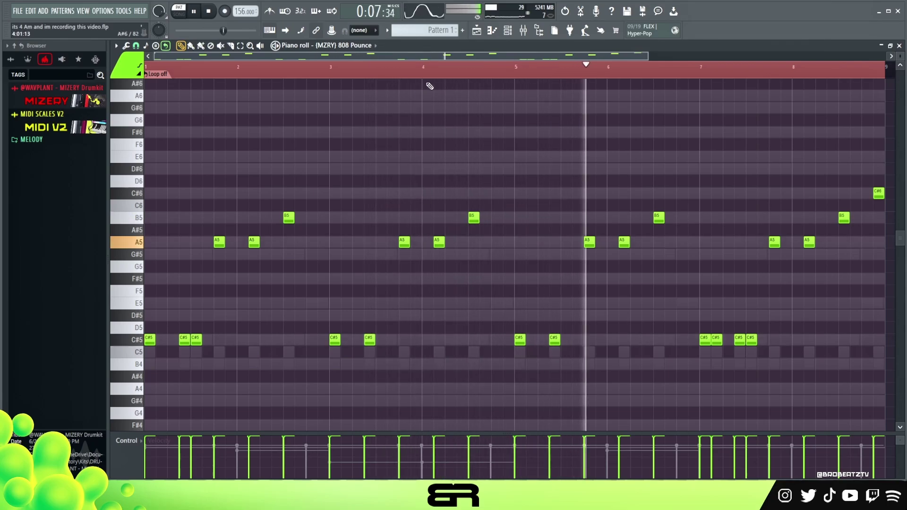
key("space")
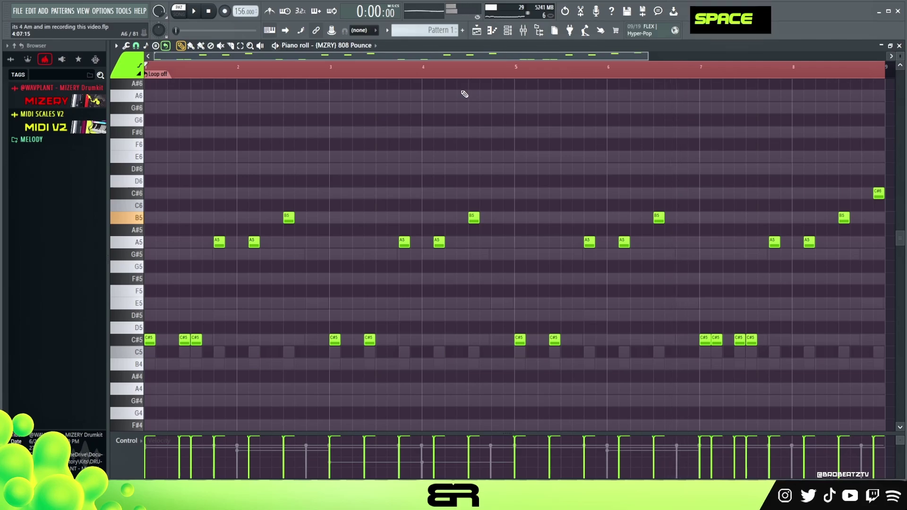
Step: Close the mixer and channel rack, then select the A5, A5 and B5 808 notes
left_click(507, 30)
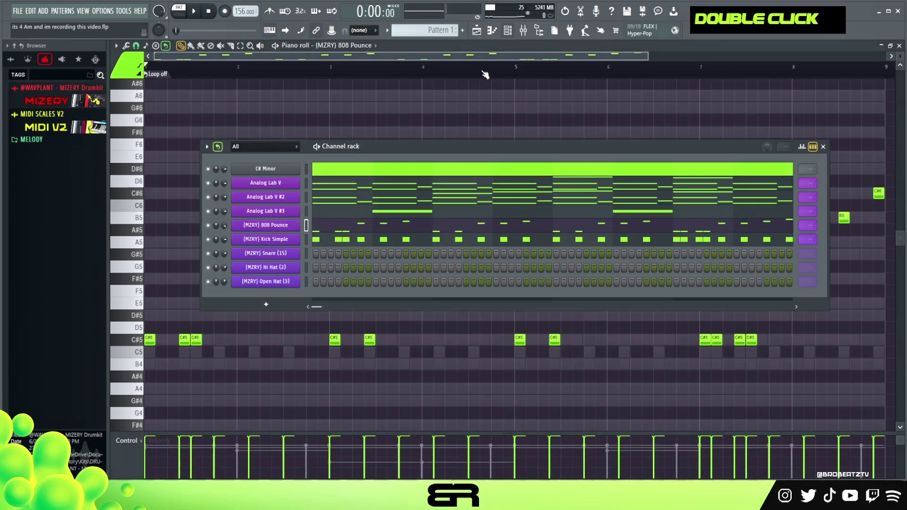
left_click(522, 35)
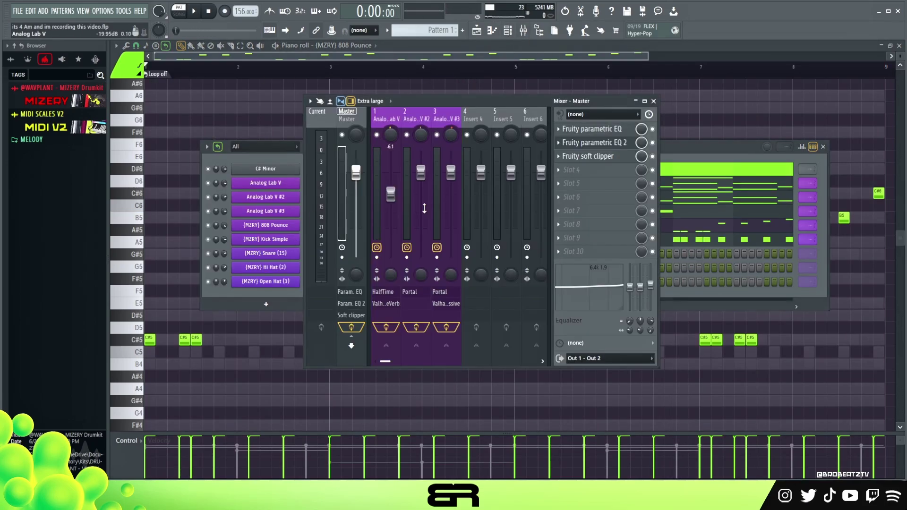
right_click(270, 127)
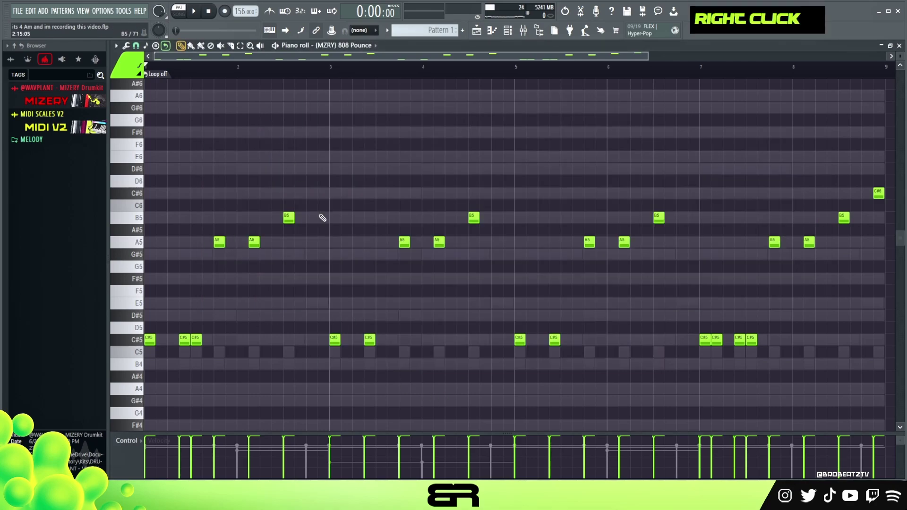
left_click_drag(394, 208, 510, 257)
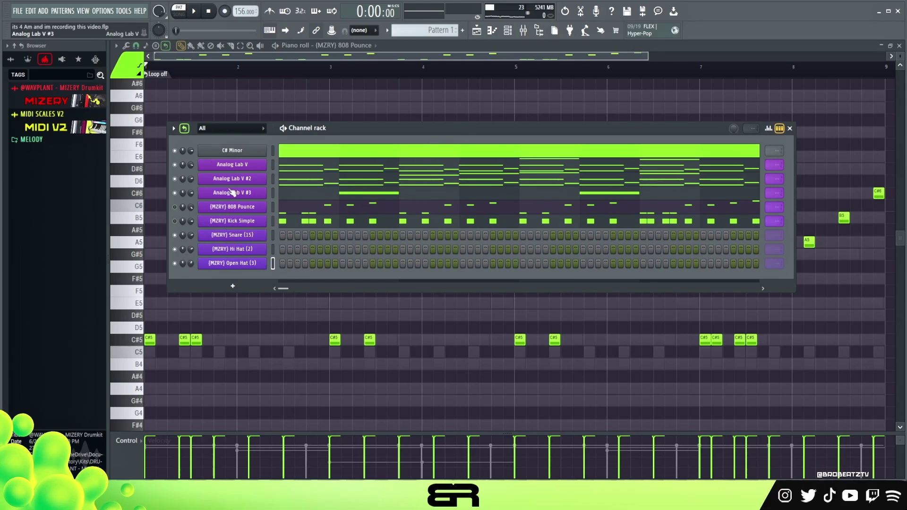
Step: Fill the bar with snare hits, remove one extra snare step, and enable Open Hat's first step
key("space")
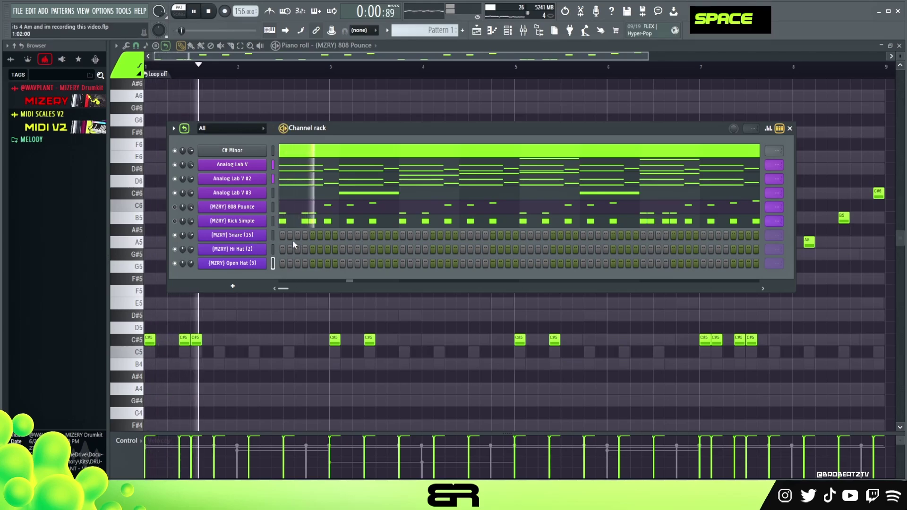
key("space")
double_click(335, 235)
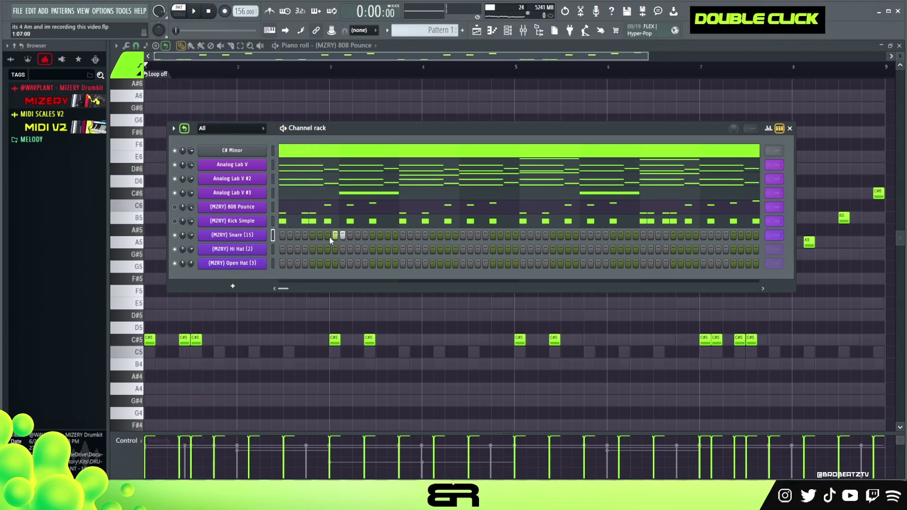
right_click(342, 235)
scroll(778, 236, "down", 1)
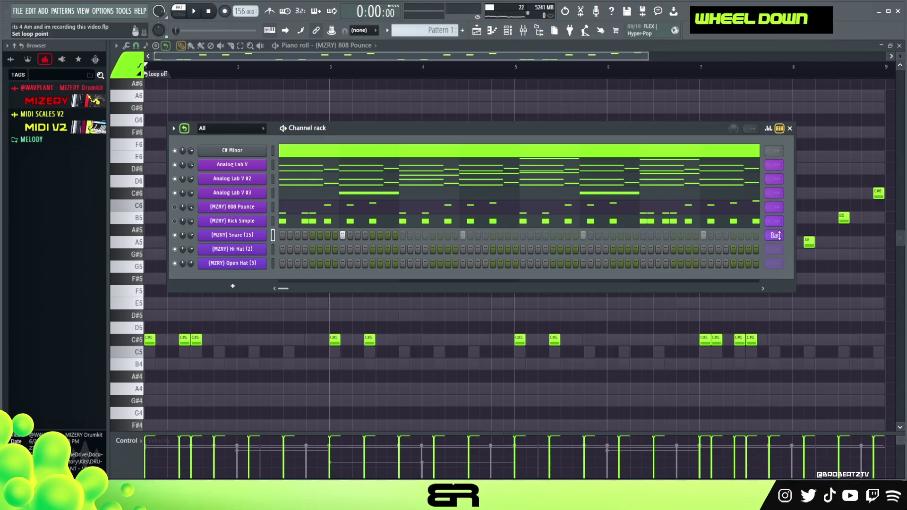
left_click(283, 263)
Step: Raise the first open hat's step velocity to 94% and audition the pattern
key("space")
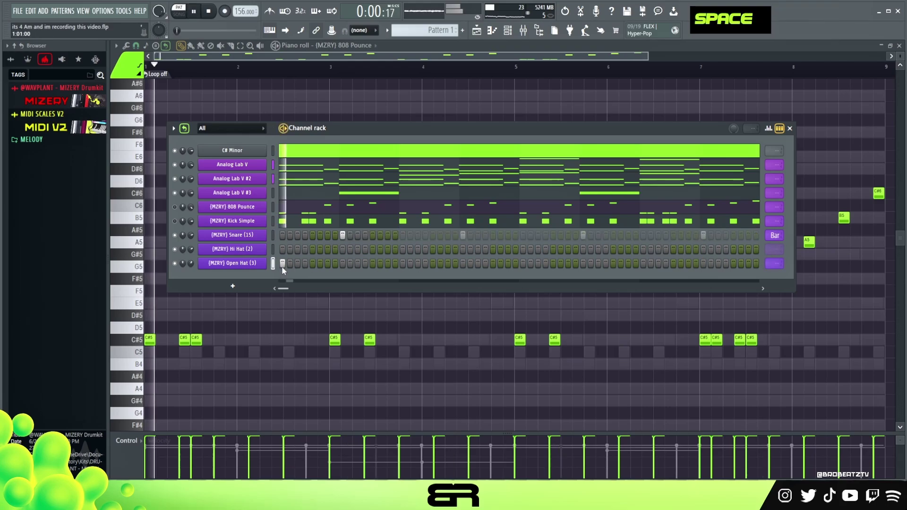
key("space")
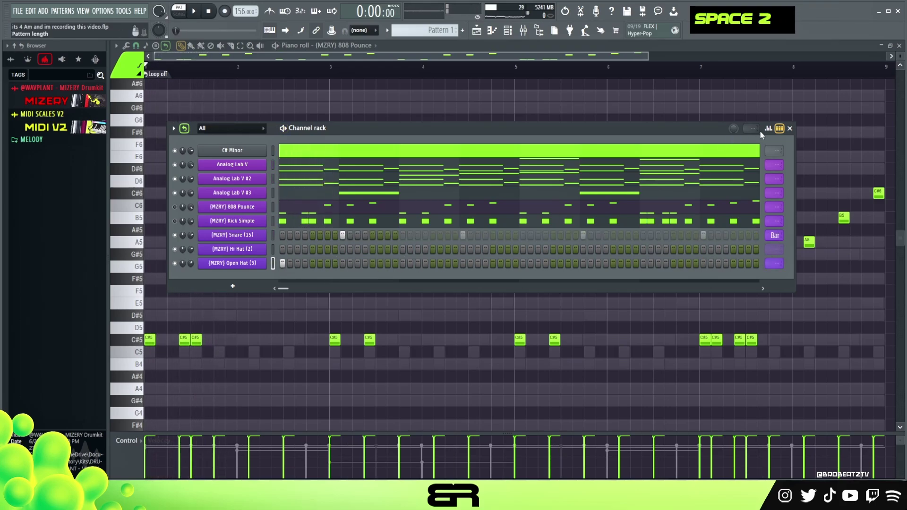
left_click(767, 129)
left_click_drag(291, 289, 294, 282)
key("space")
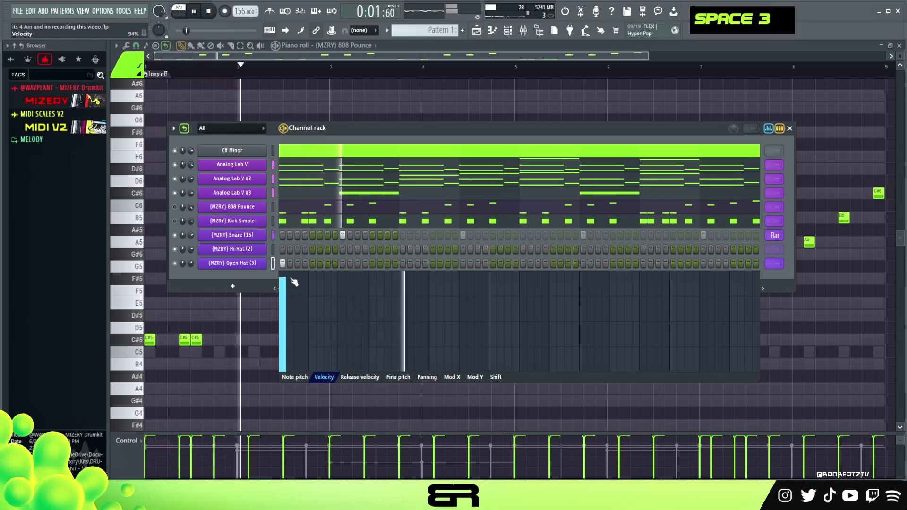
left_click(768, 129)
key("space")
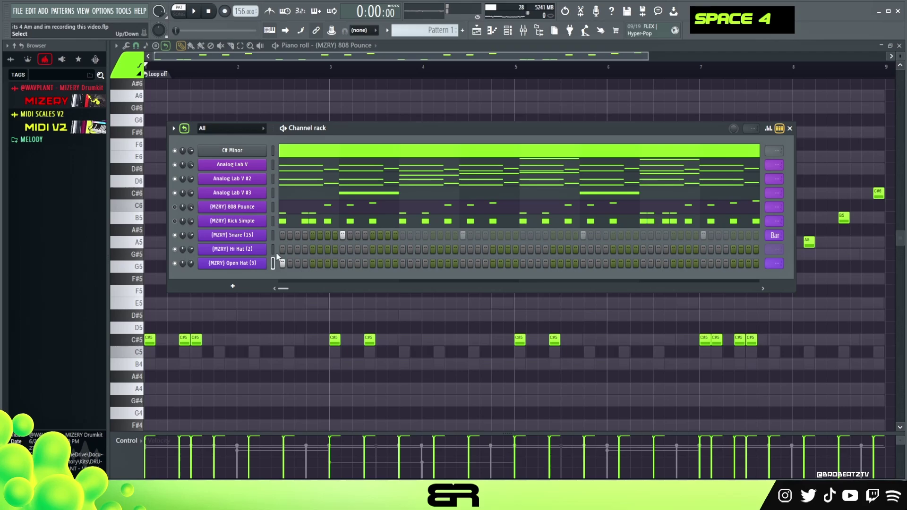
Step: In the Hi Hat (2) piano roll, place two C5 hats and copy them two steps later
right_click(256, 255)
left_click(279, 248)
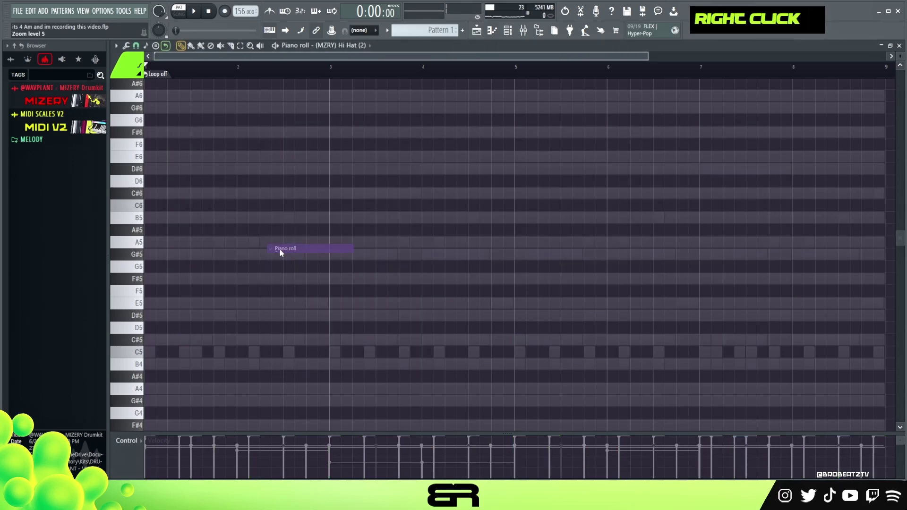
left_click(150, 353)
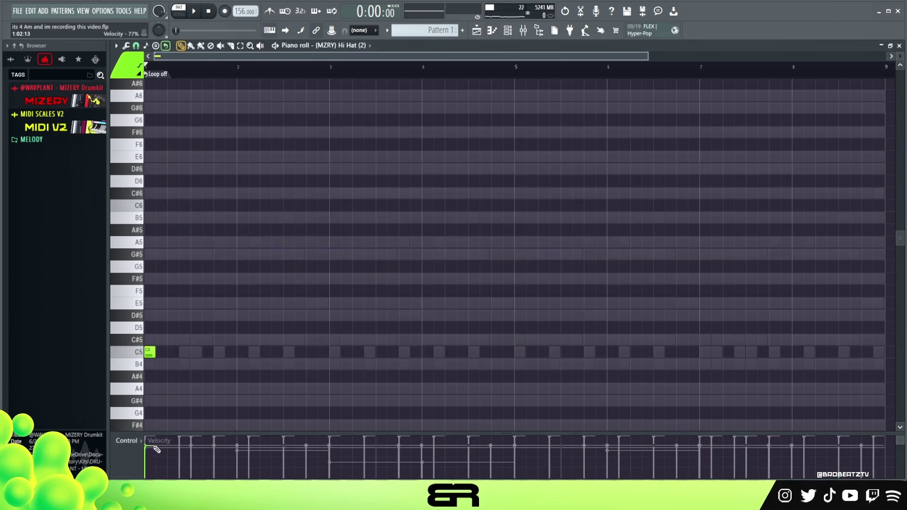
right_click(158, 362)
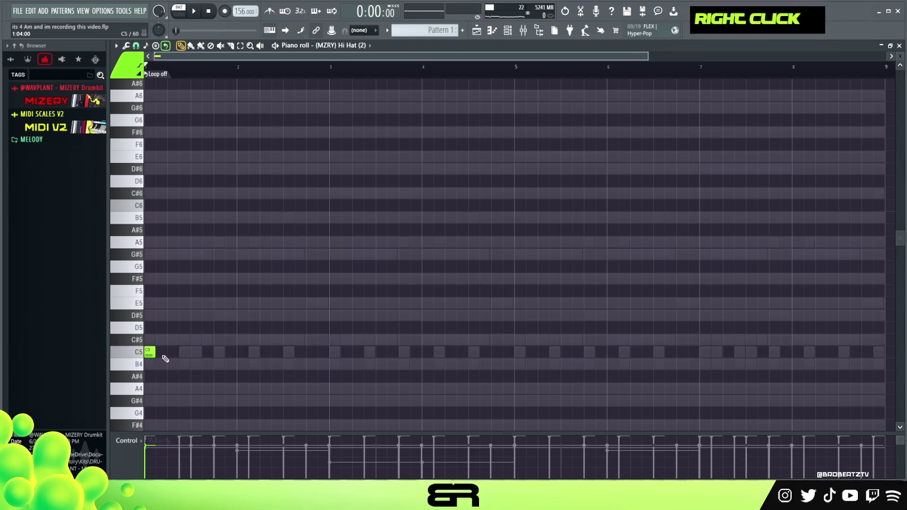
key("space")
key("space")
left_click(162, 353)
left_click(147, 357, "ctrl")
left_click_drag(146, 355, 220, 354, "shift")
scroll(236, 236, "down", 3)
scroll(254, 194, "up", 3)
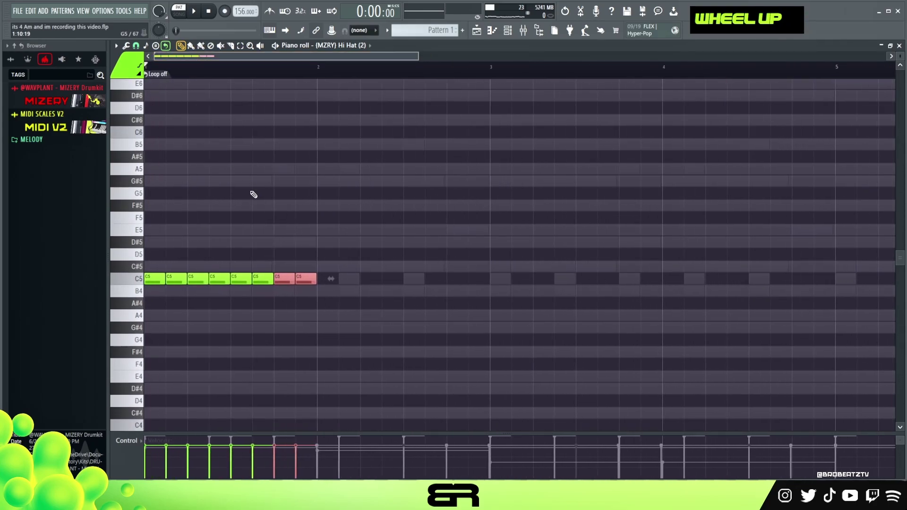
right_click(304, 188)
key("space")
Step: Add a C5 hat at bar 2 plus two short roll notes with snap at 1/4 beat
key("space")
key("space")
left_click(319, 280)
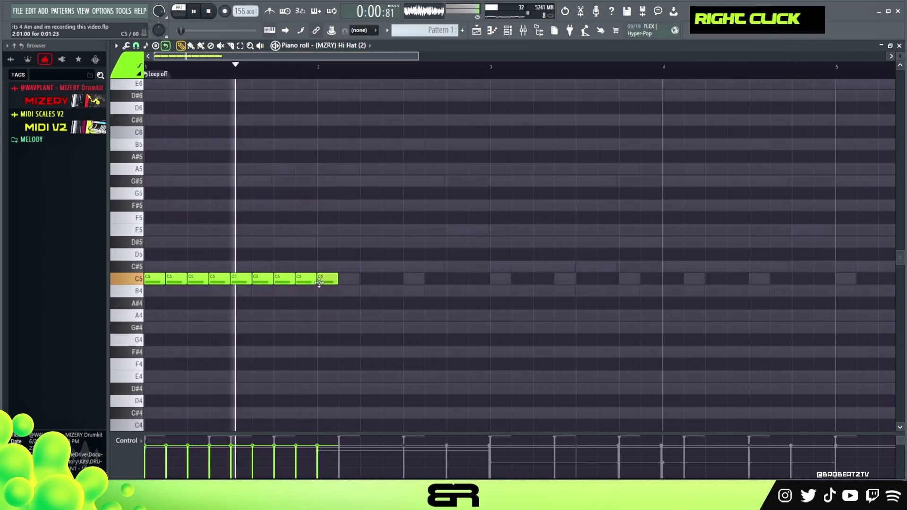
key("space")
left_click(136, 45)
left_click(151, 151)
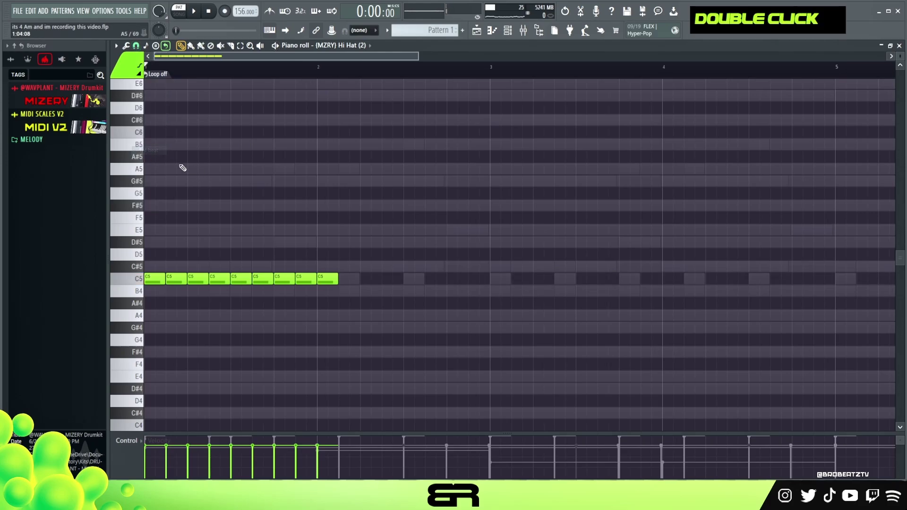
left_click(135, 46)
left_click(144, 152)
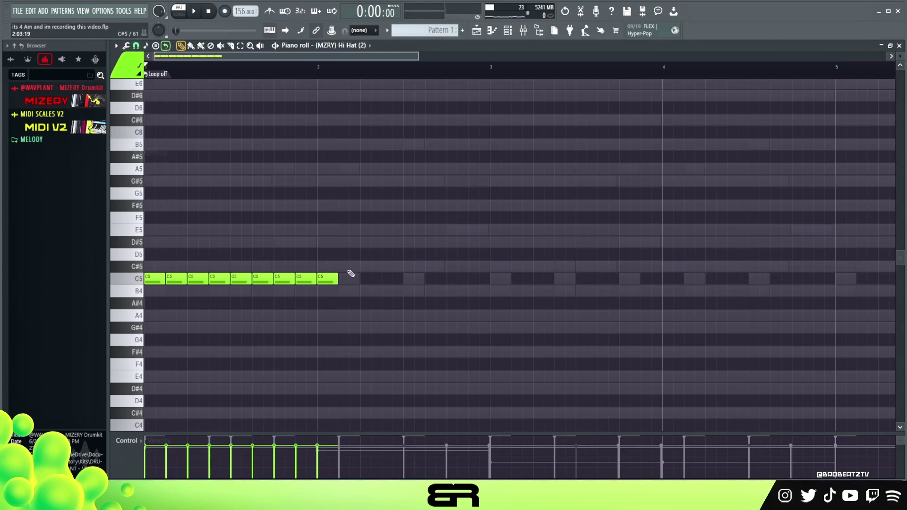
left_click(332, 278)
left_click(343, 278)
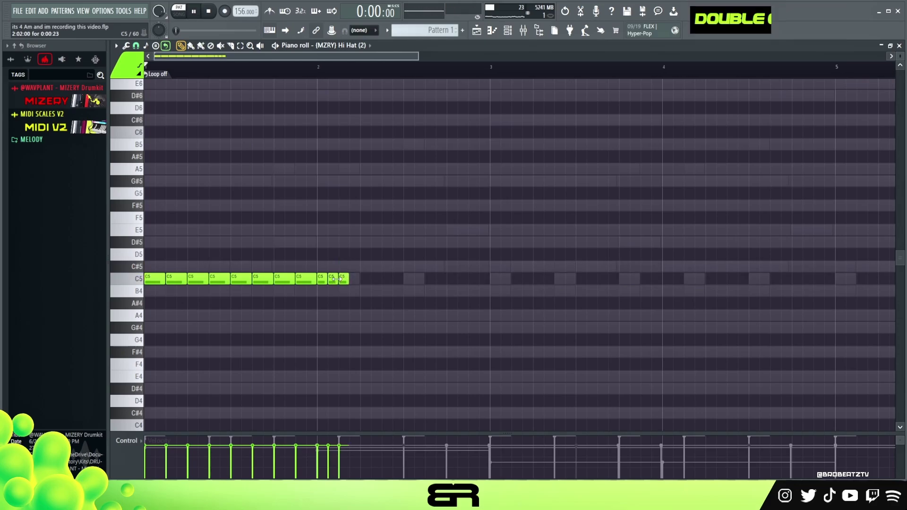
key("space")
key("space")
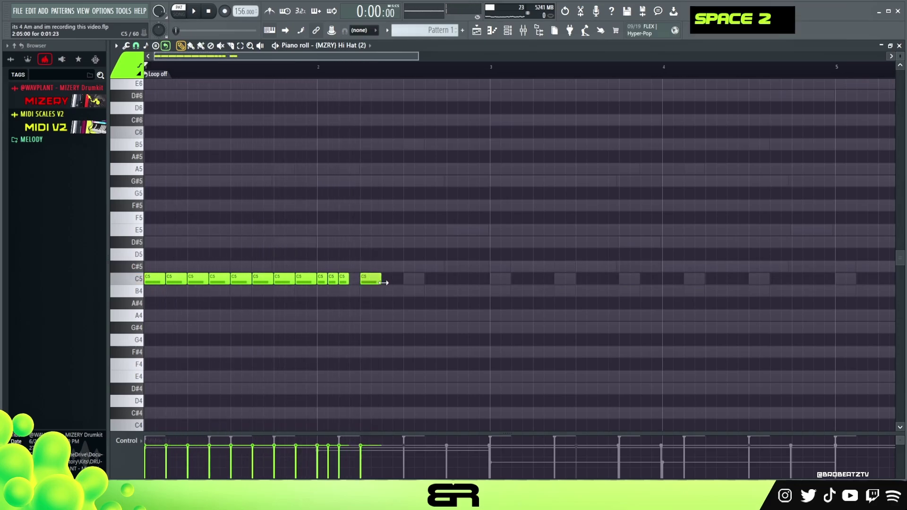
Step: Chop the last hat into a fast roll and lower the velocity of its middle slices
left_click(382, 281, "ctrl")
key("alt+u")
right_click(398, 286)
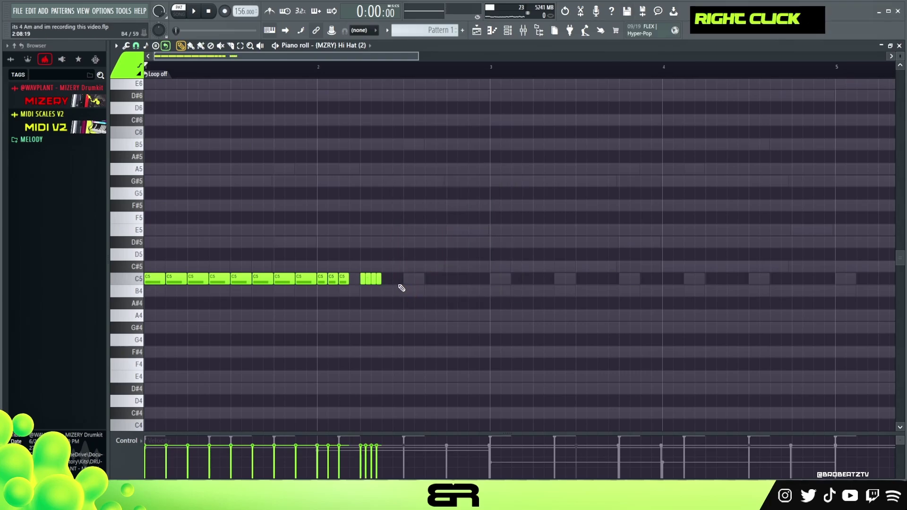
left_click(392, 279)
left_click(377, 282, "ctrl")
scroll(378, 283, "down", 6, "alt")
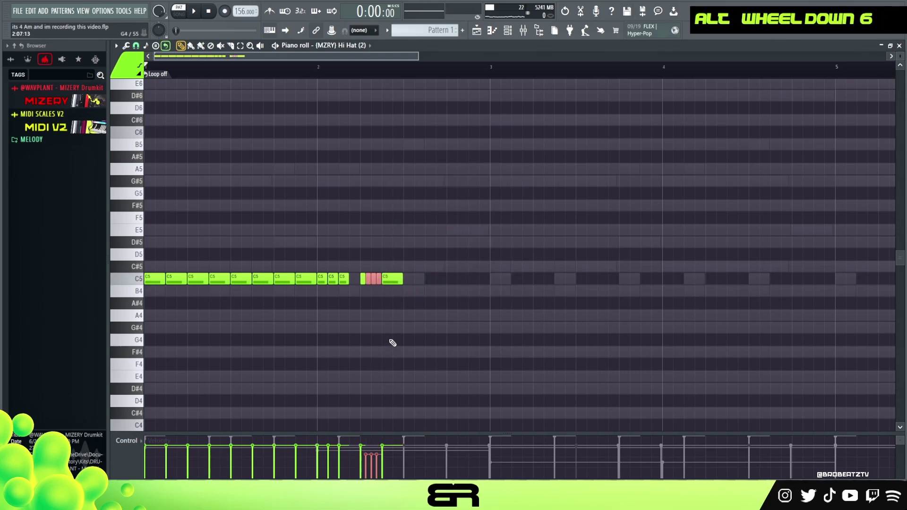
key("space")
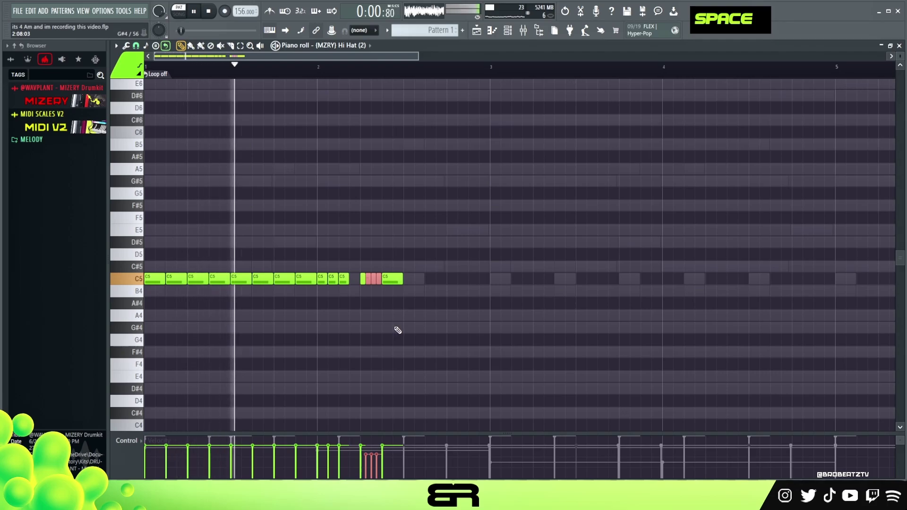
key("space")
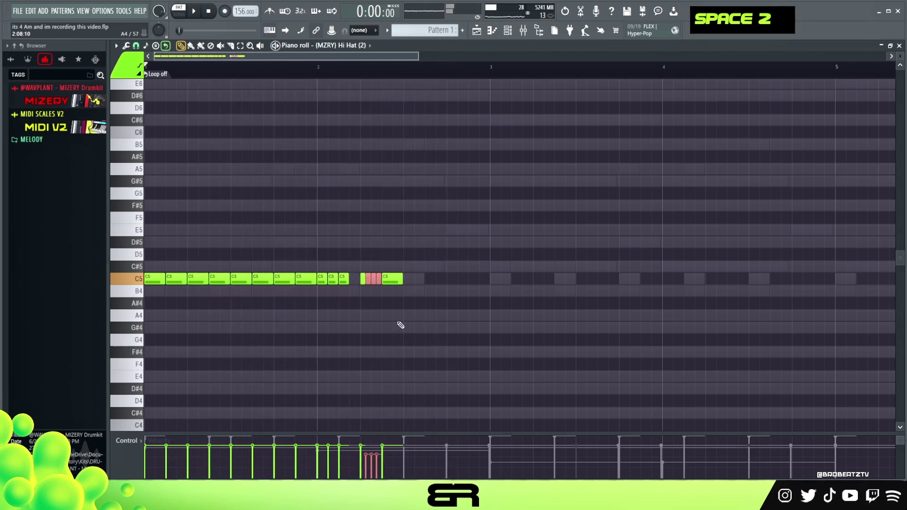
key("space")
scroll(400, 323, "up", 1, "alt")
right_click(379, 306)
left_click(364, 289, "ctrl")
scroll(364, 290, "up", 2, "alt")
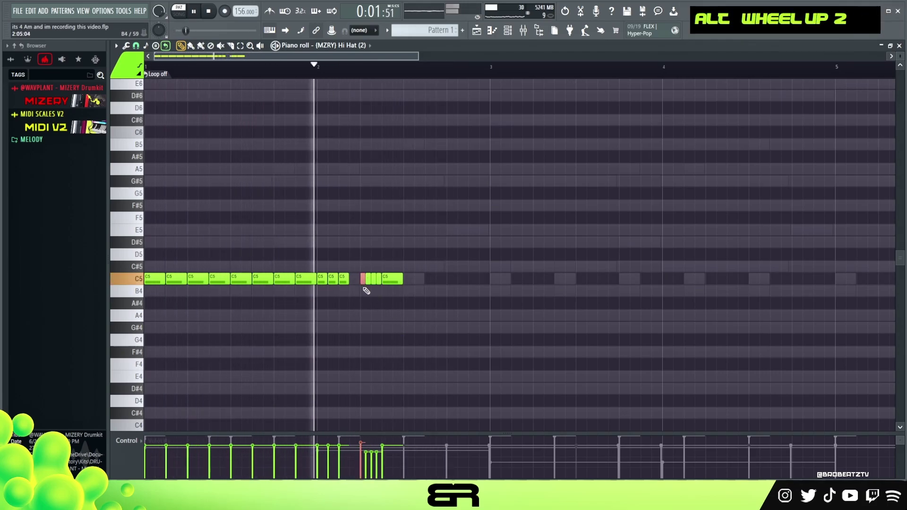
right_click(378, 317)
key("space")
key("space")
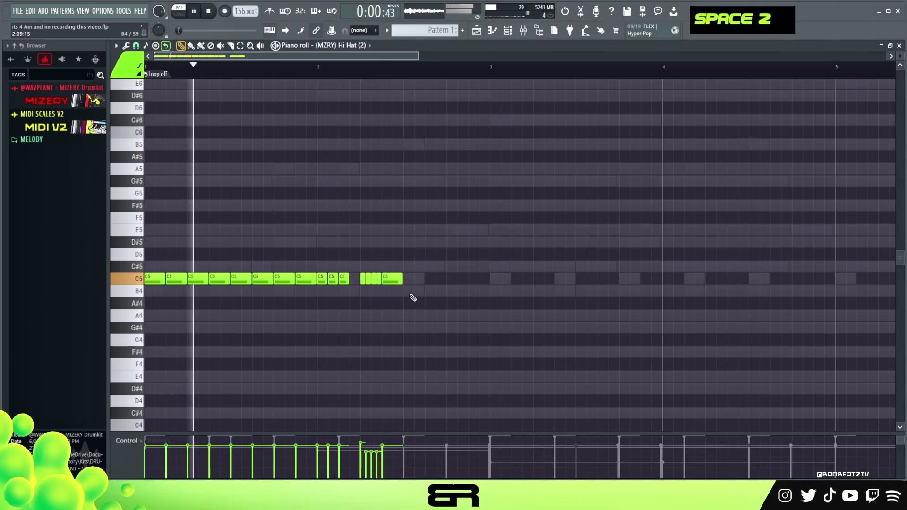
Step: Paint C5 hi-hat notes up to bar 3 and repeat the hat pattern through bar 4
double_click(408, 280)
left_click_drag(409, 279, 472, 279)
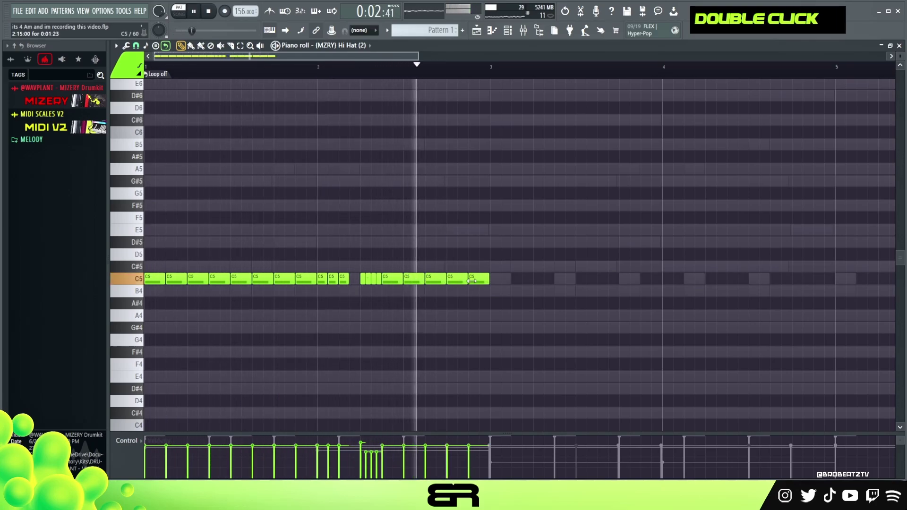
key("space")
key("space")
key("ctrl")
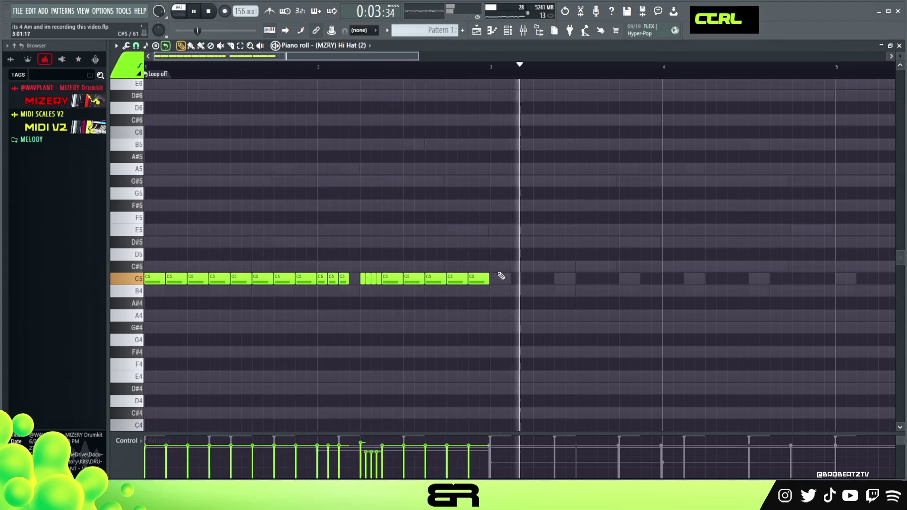
left_click_drag(496, 261, 496, 283, "ctrl")
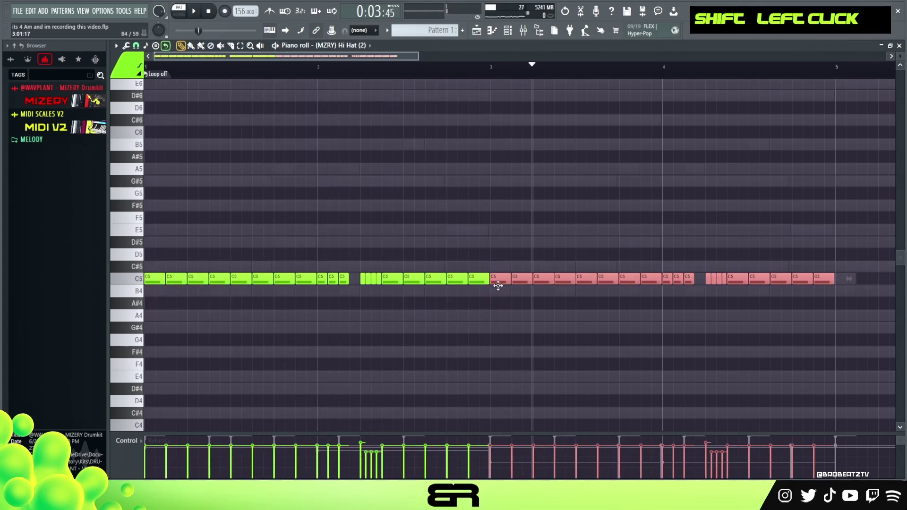
right_click(510, 291)
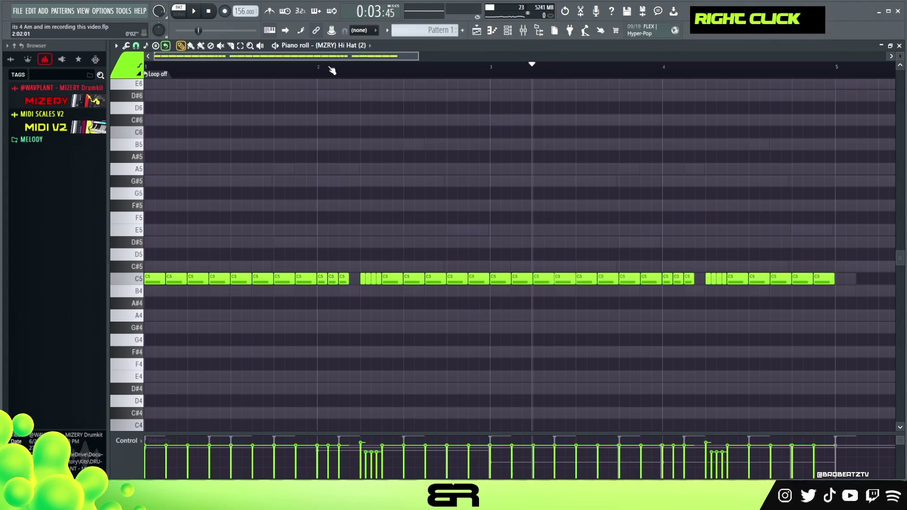
key("space")
left_click(509, 32)
Step: Play the whole beat while checking the Open Hat (3) sample settings
key("space")
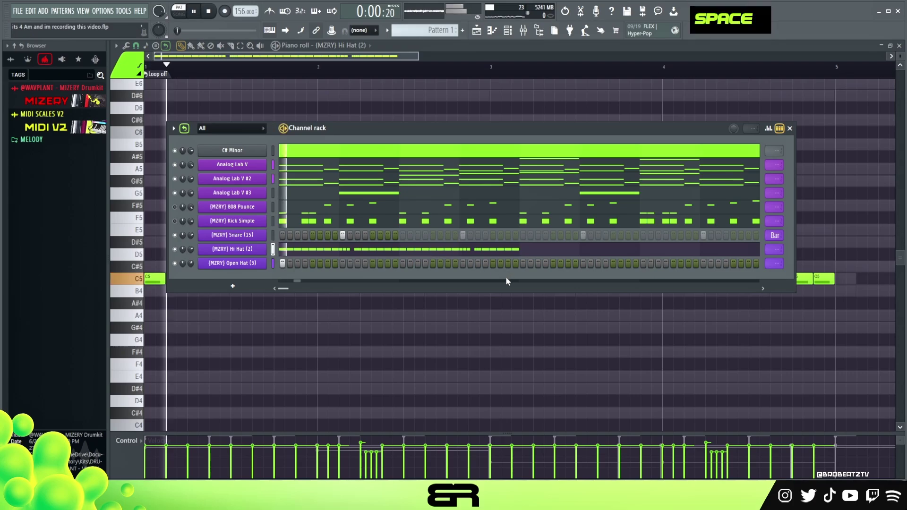
key("space")
left_click(226, 263)
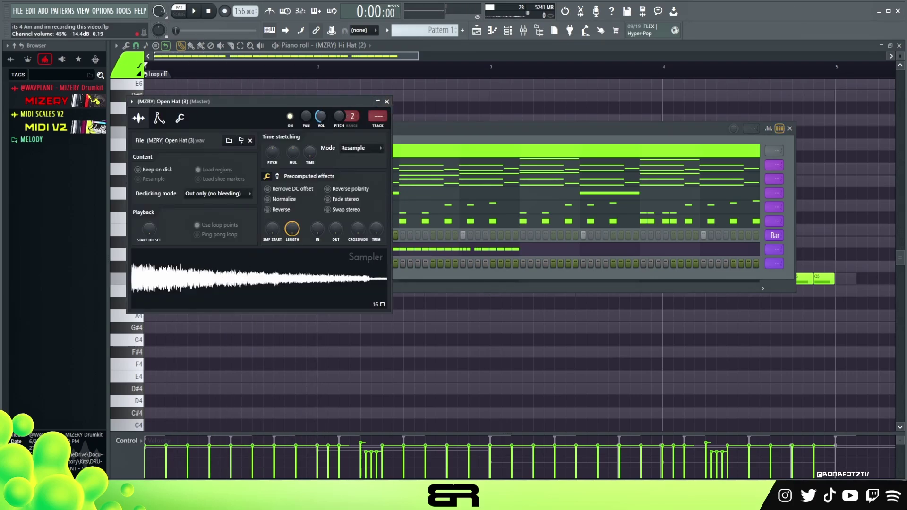
key("space")
left_click(387, 101)
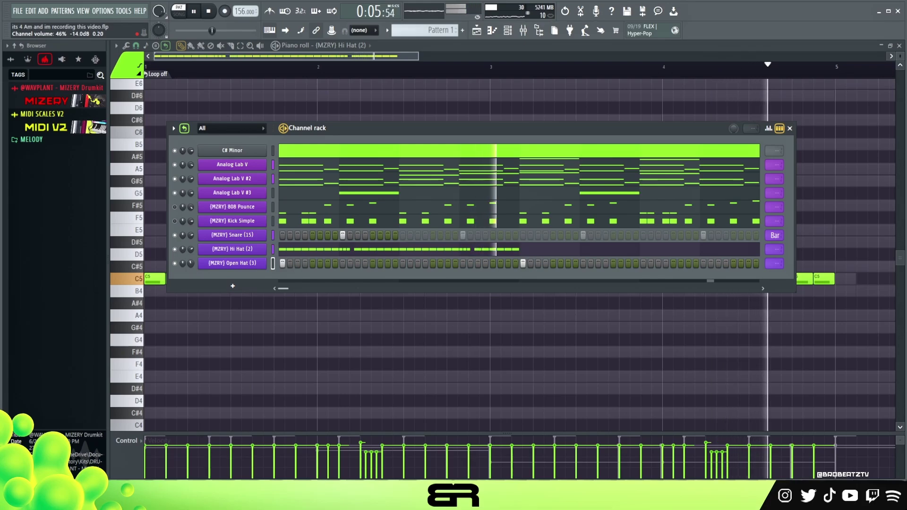
key("space")
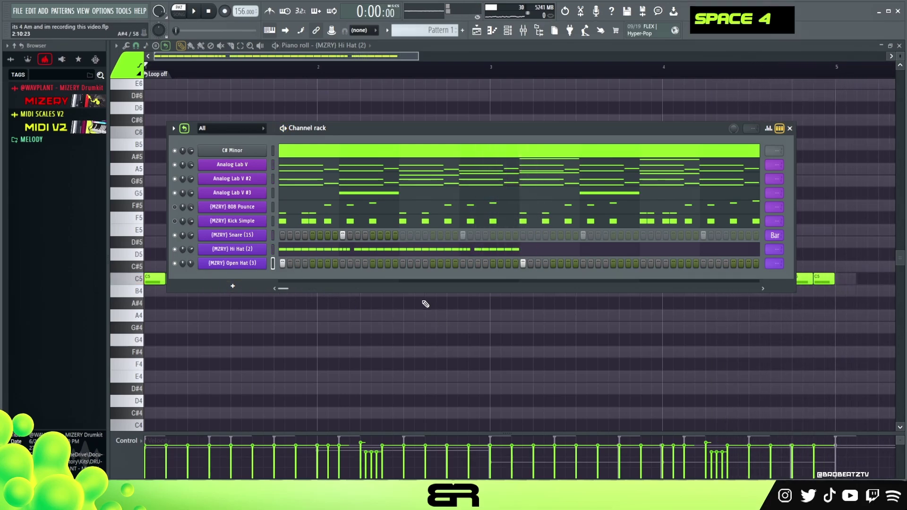
Step: Set Hi Hat (2) to loop every bar and Open Hat (3) to 64 steps, then move the channel rack lower
scroll(772, 246, "down", 1)
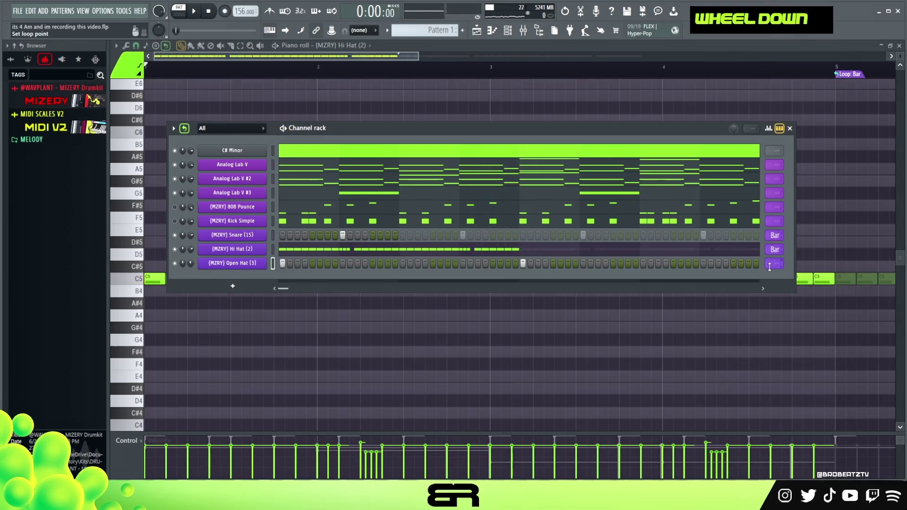
scroll(768, 264, "up", 5)
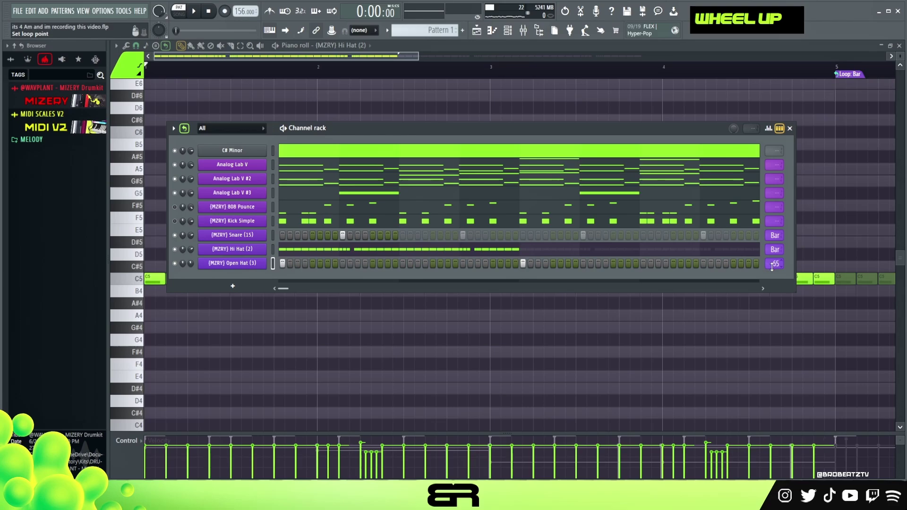
scroll(772, 266, "down", 4)
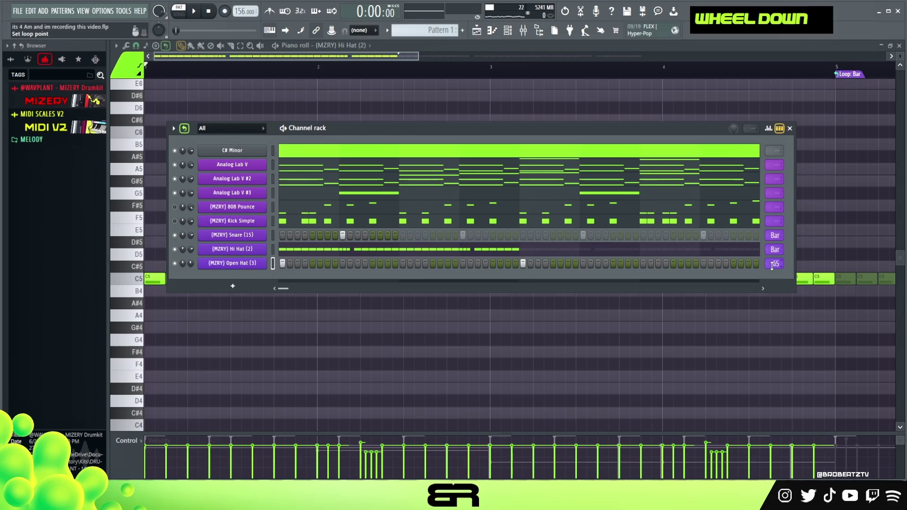
double_click(174, 221)
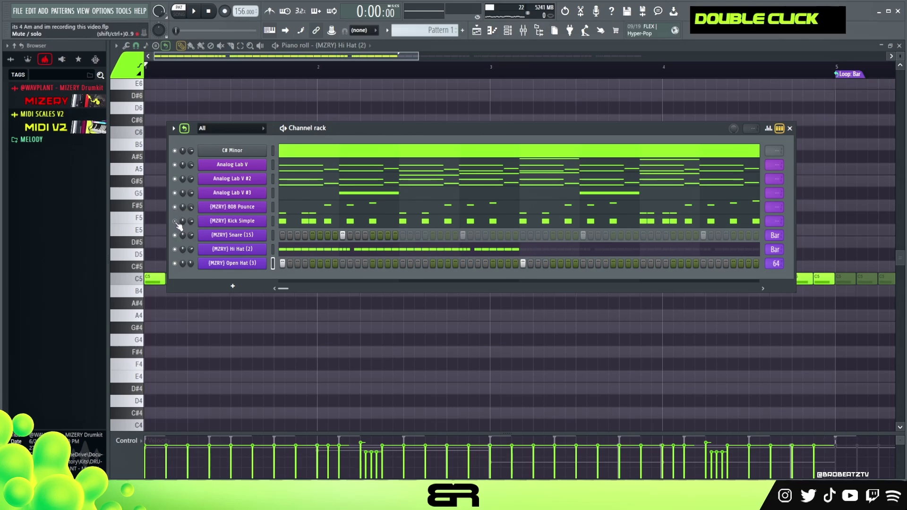
left_click_drag(382, 129, 381, 161)
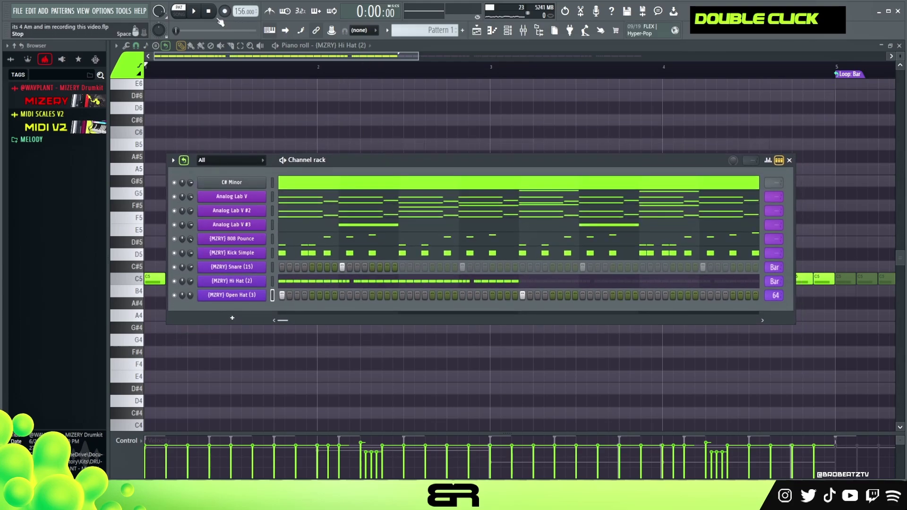
Step: Drag the early snare step's velocity bar up in the graph editor while the beat plays
key("space")
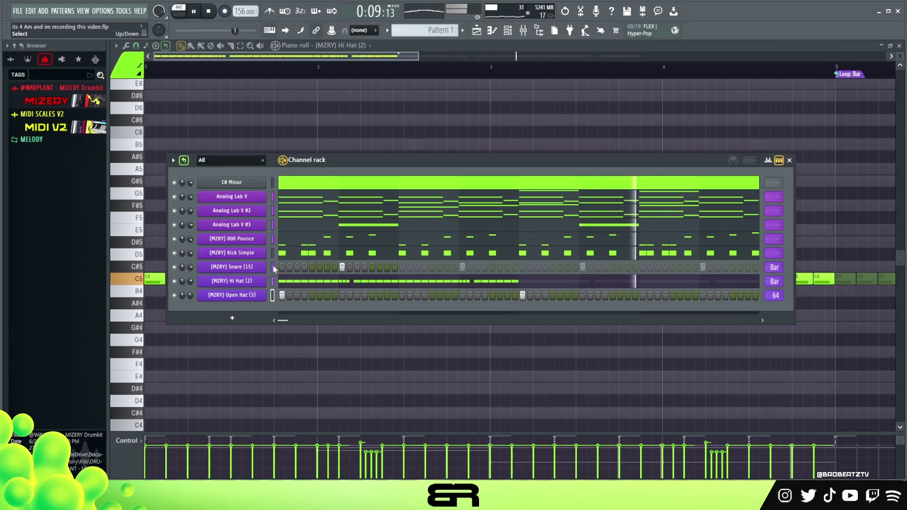
left_click(768, 160)
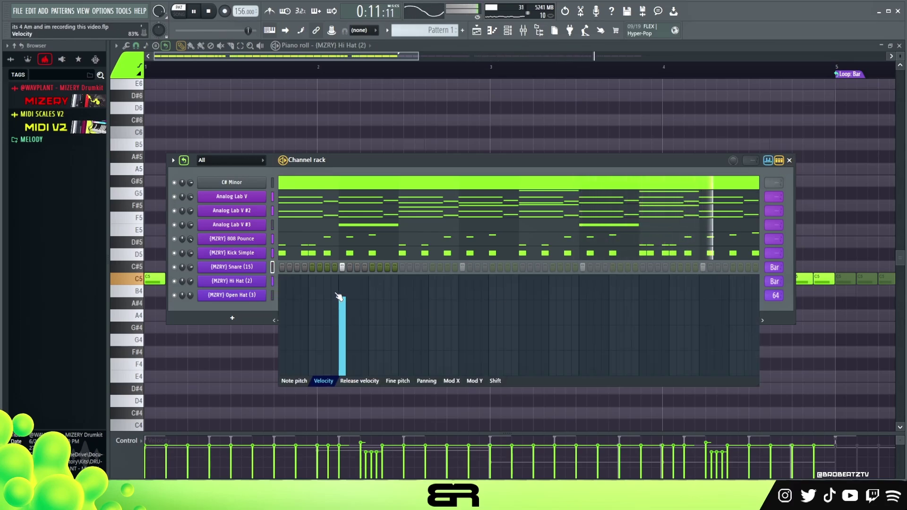
left_click_drag(339, 290, 340, 280)
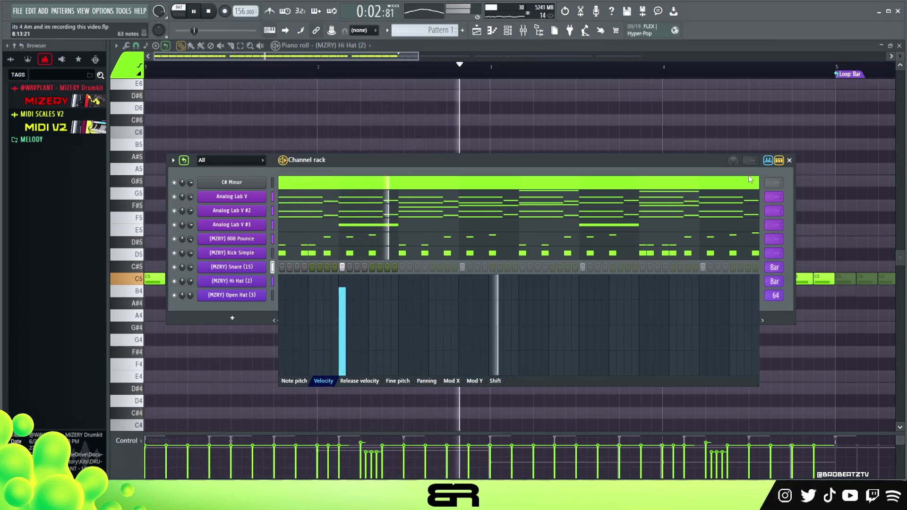
left_click(768, 161)
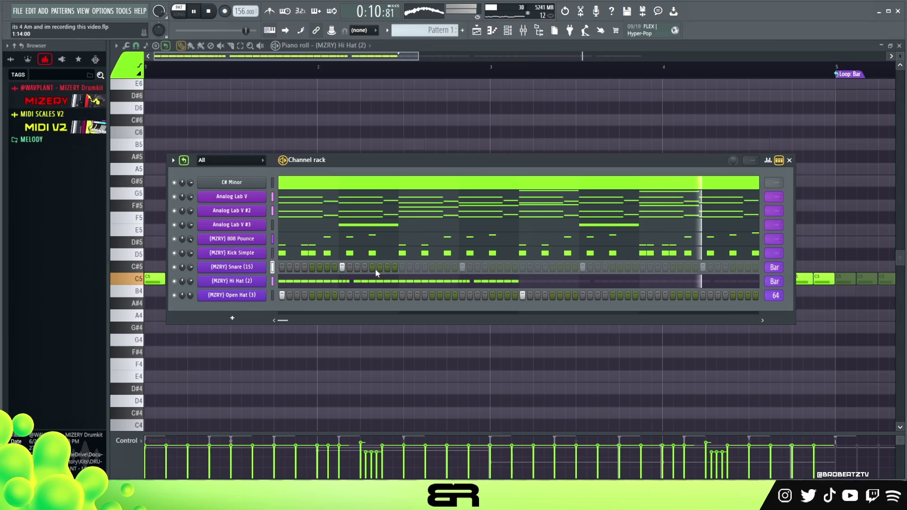
key("space")
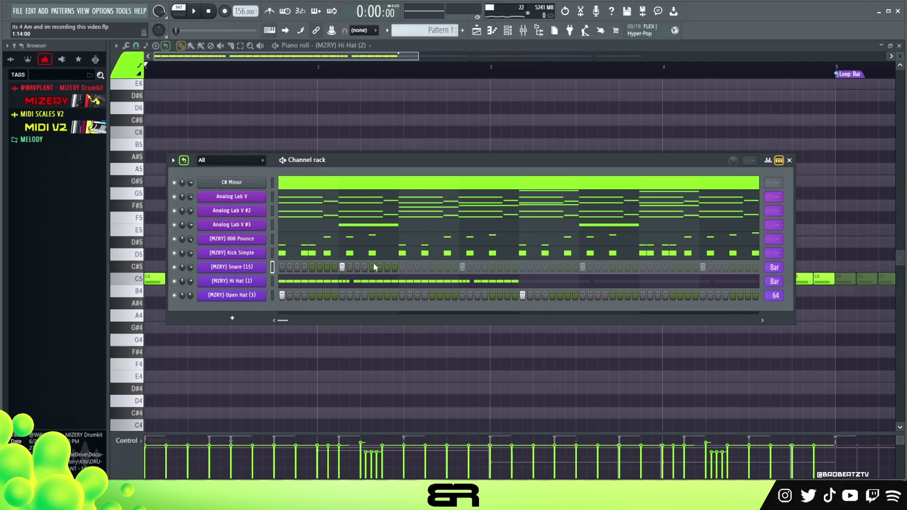
Step: Open 808 Pounce in the piano roll and scroll to its C#5, A5 and B5 notes
left_click(309, 243)
scroll(279, 239, "up", 3)
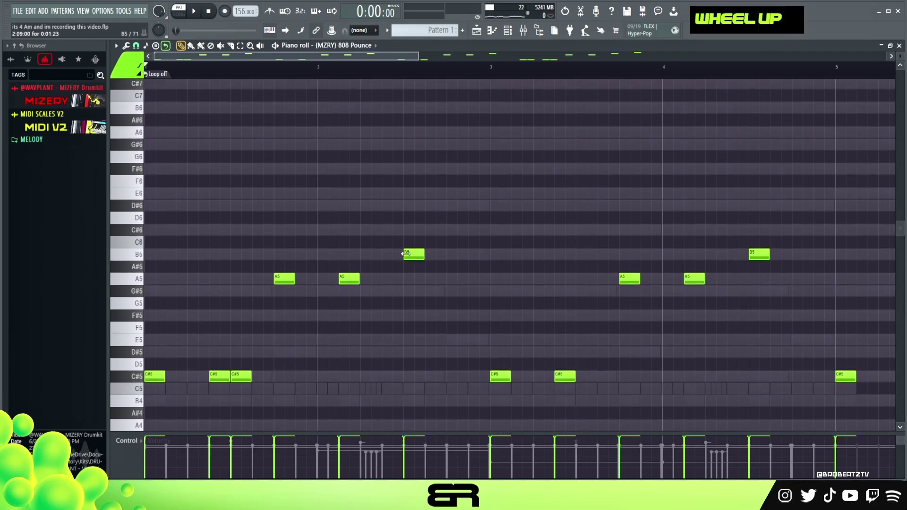
scroll(307, 301, "down", 2)
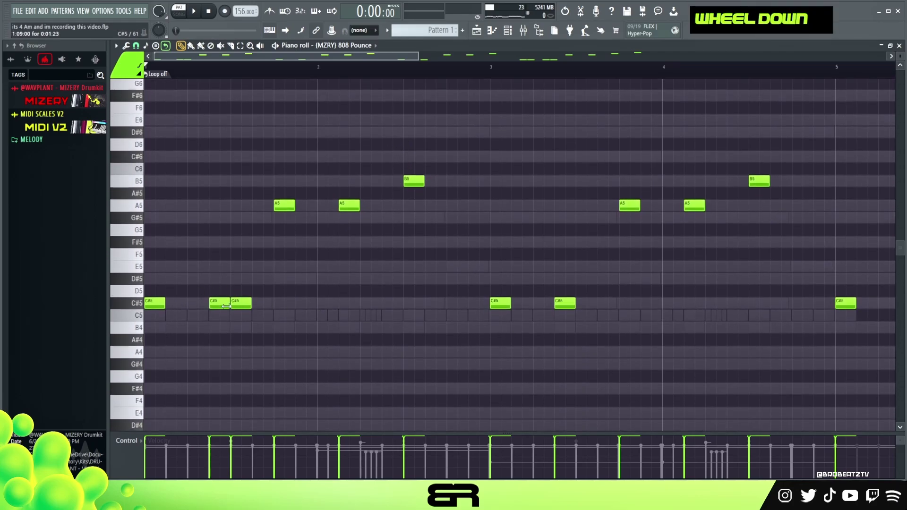
key("ctrl")
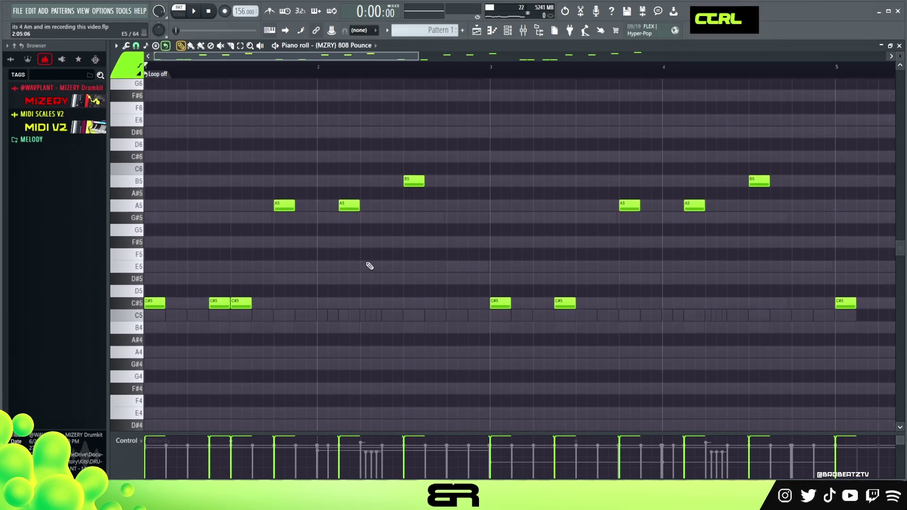